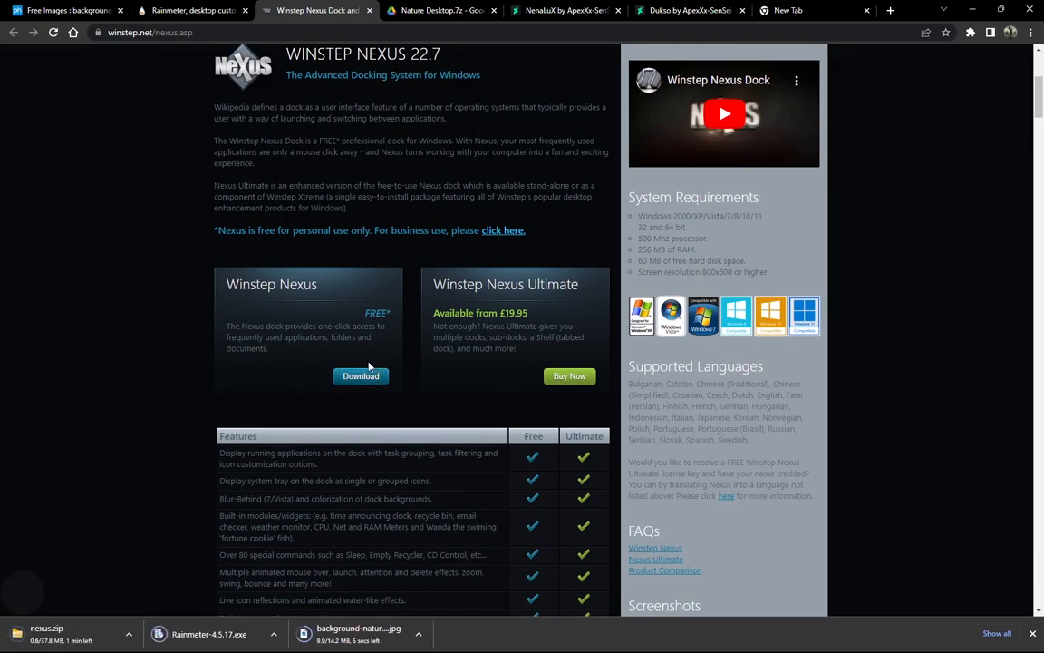
Step: Download the Nature Desktop.7z archive from its Google Drive page
click(448, 10)
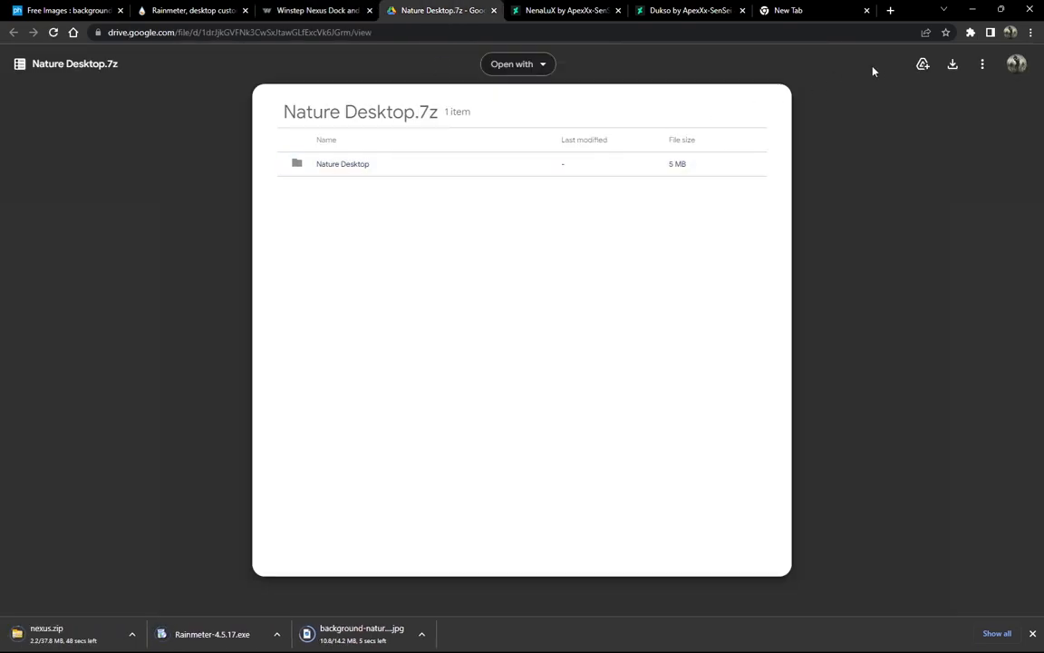
click(949, 68)
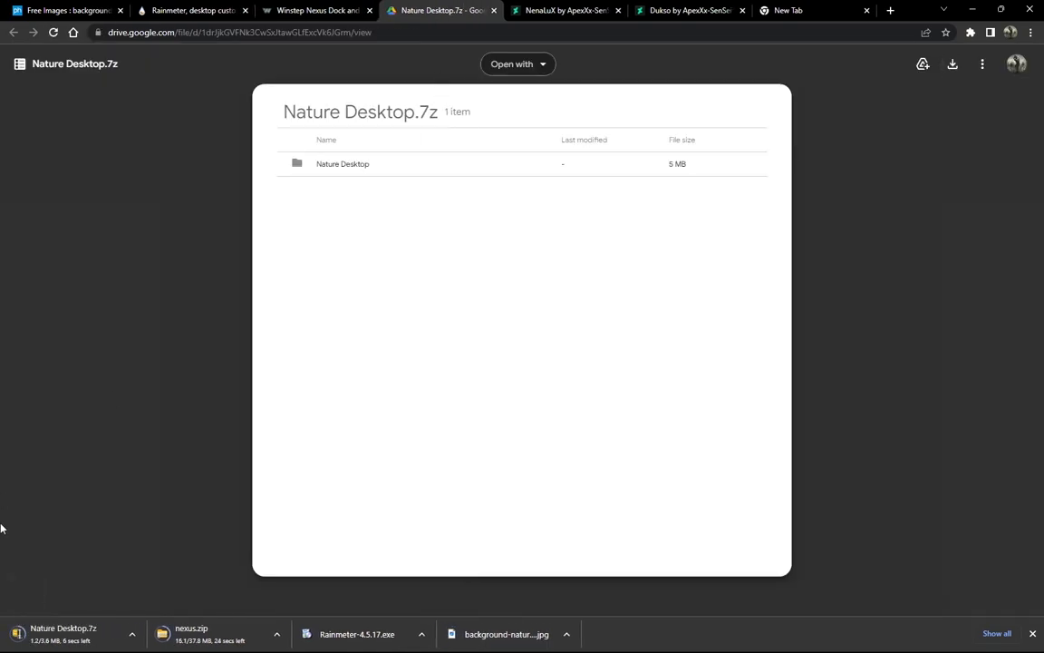
Step: Download the NenaLuX and Dukso Rainmeter skins from their DeviantArt pages
click(571, 10)
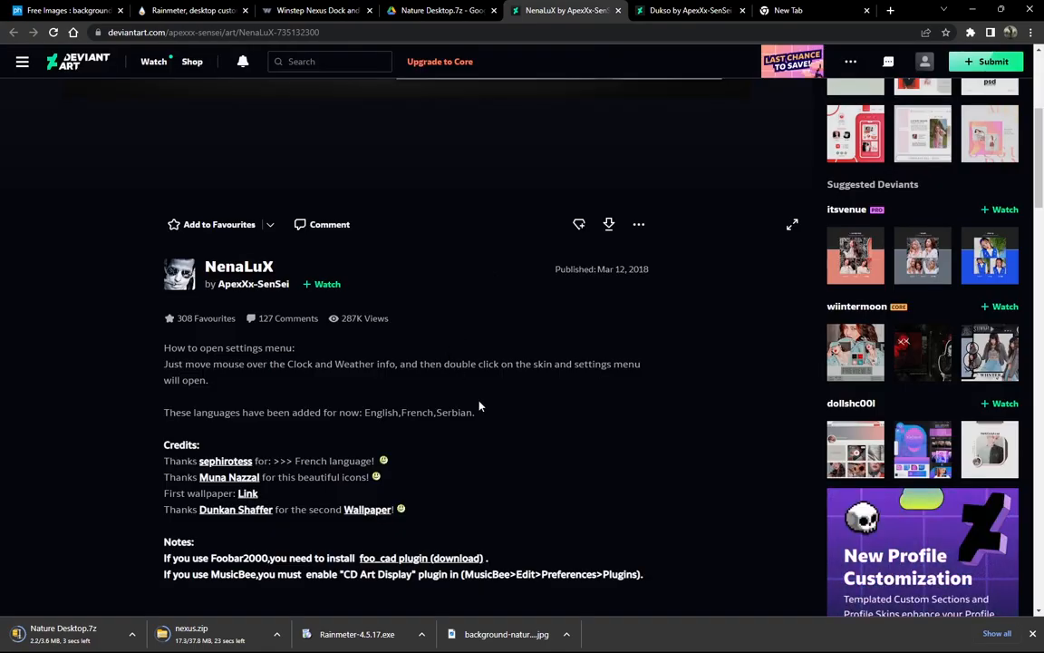
click(609, 224)
drag(186, 239, 275, 266)
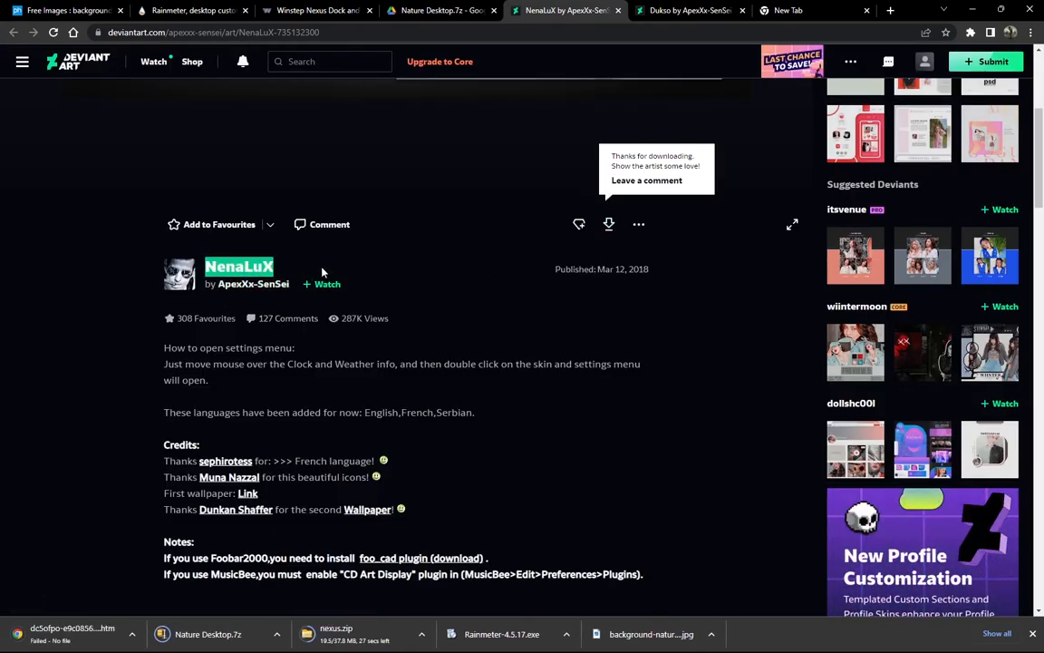
click(673, 10)
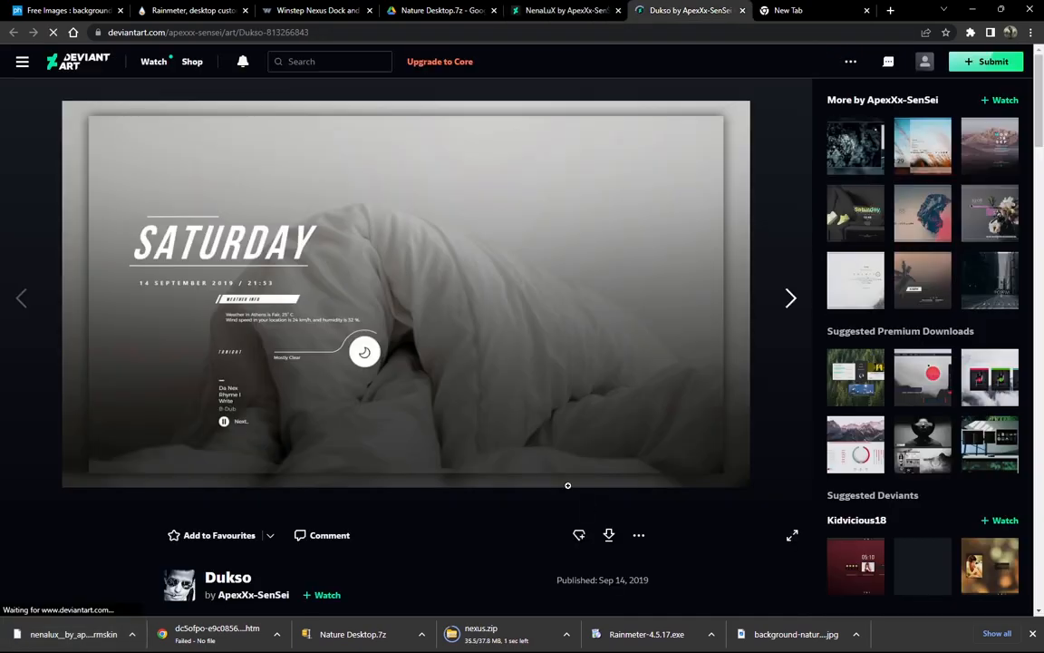
click(609, 534)
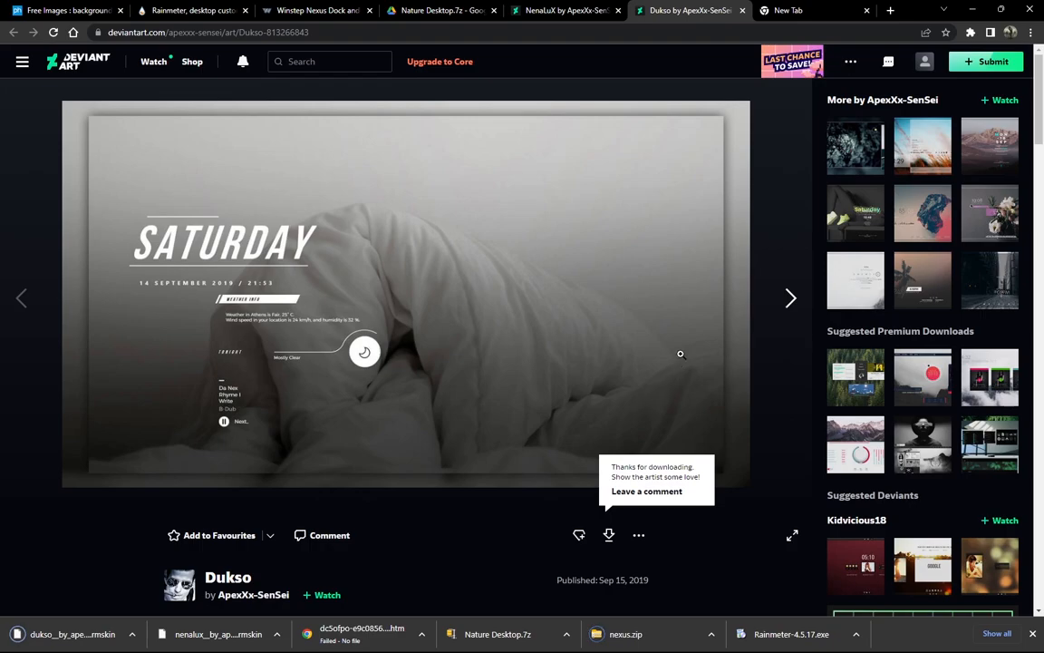
Step: Switch from the browser to File Explorer and open the Downloads folder in a maximized window
click(971, 8)
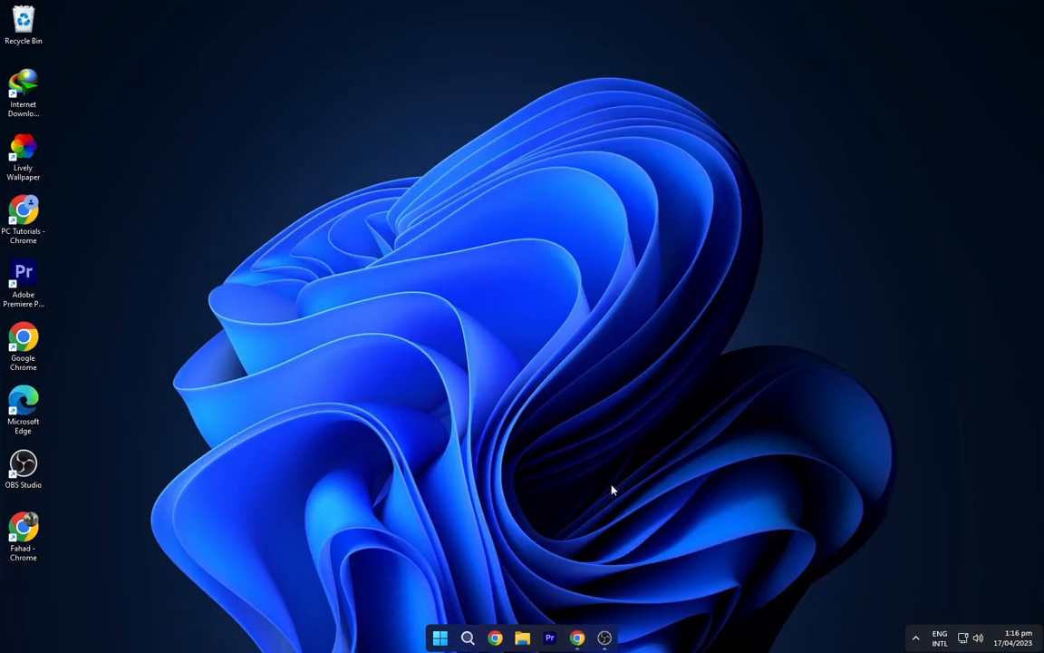
click(523, 638)
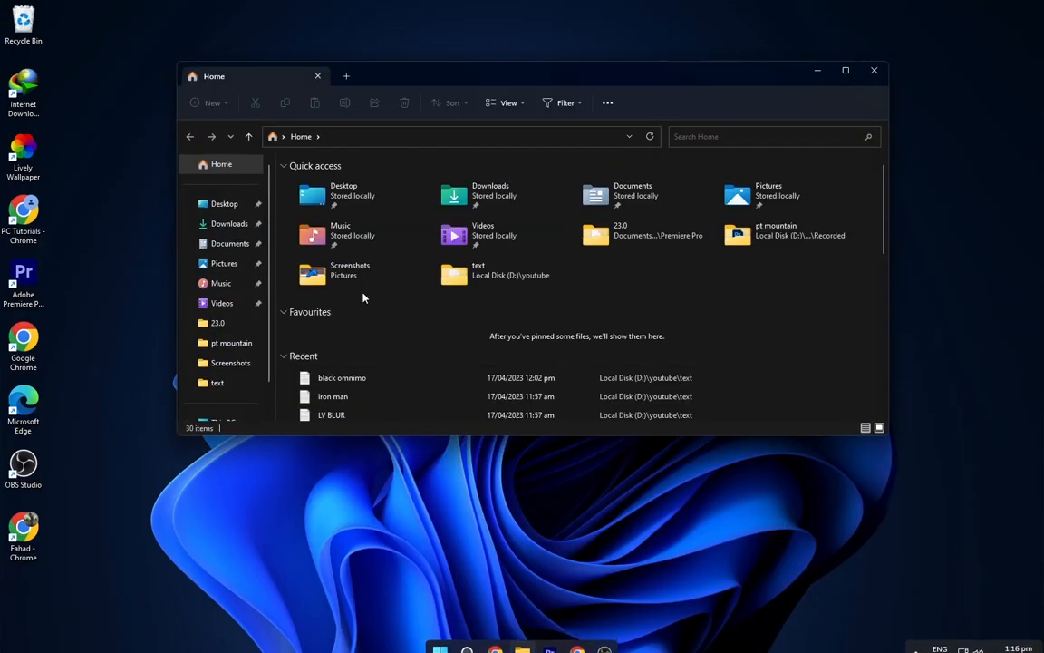
click(229, 223)
double_click(760, 70)
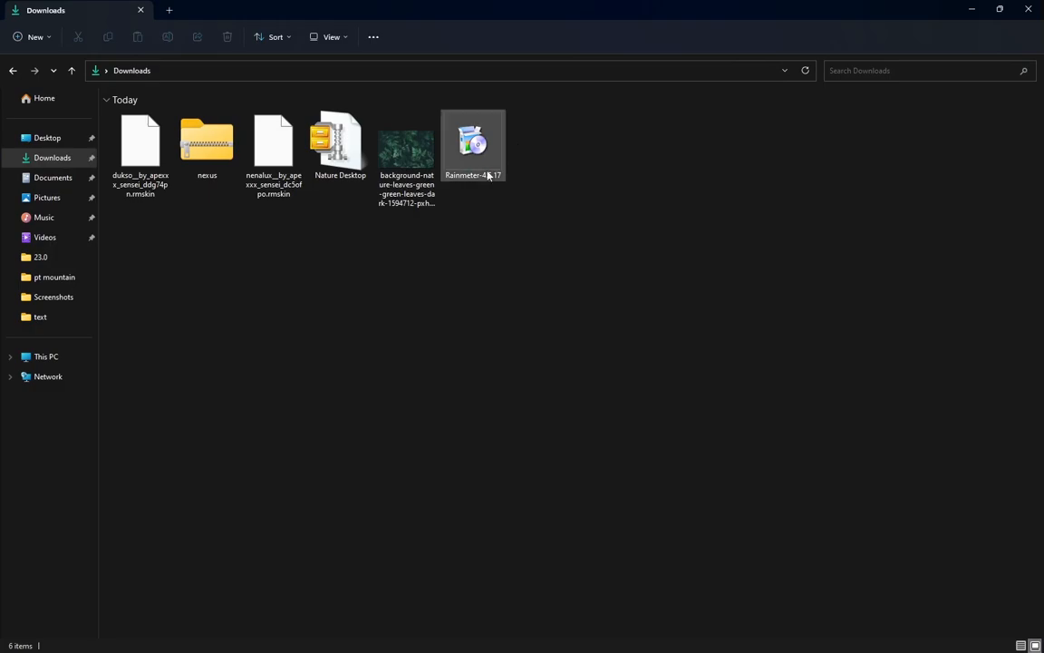
Step: Extract the Nature Desktop and nexus archives into their own folders inside Downloads
right_click(337, 179)
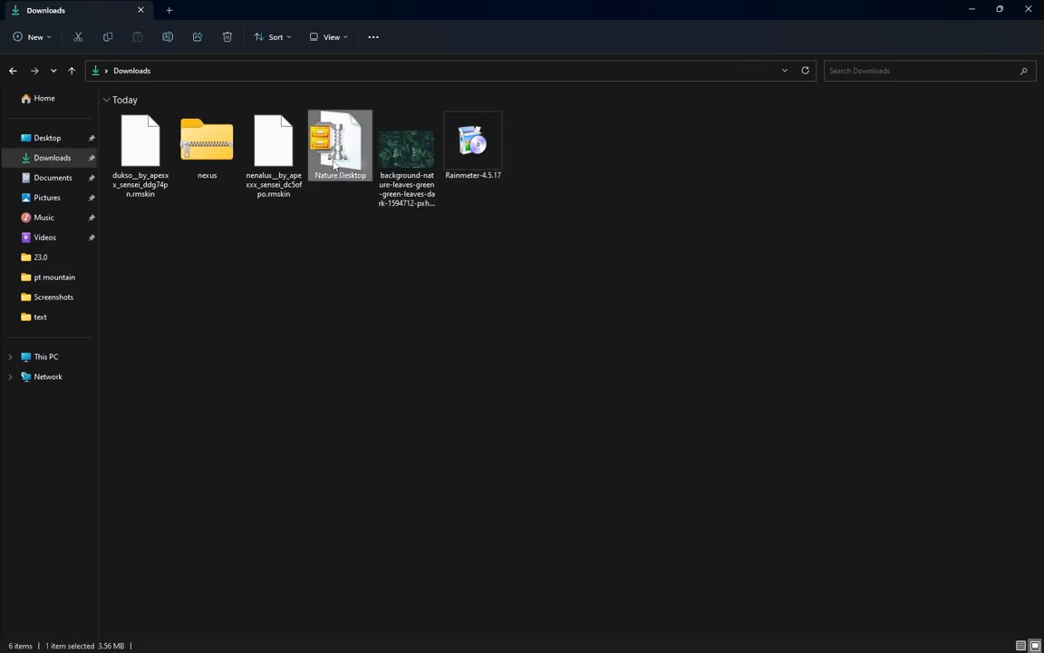
mouse_move(411, 324)
click(575, 385)
right_click(212, 159)
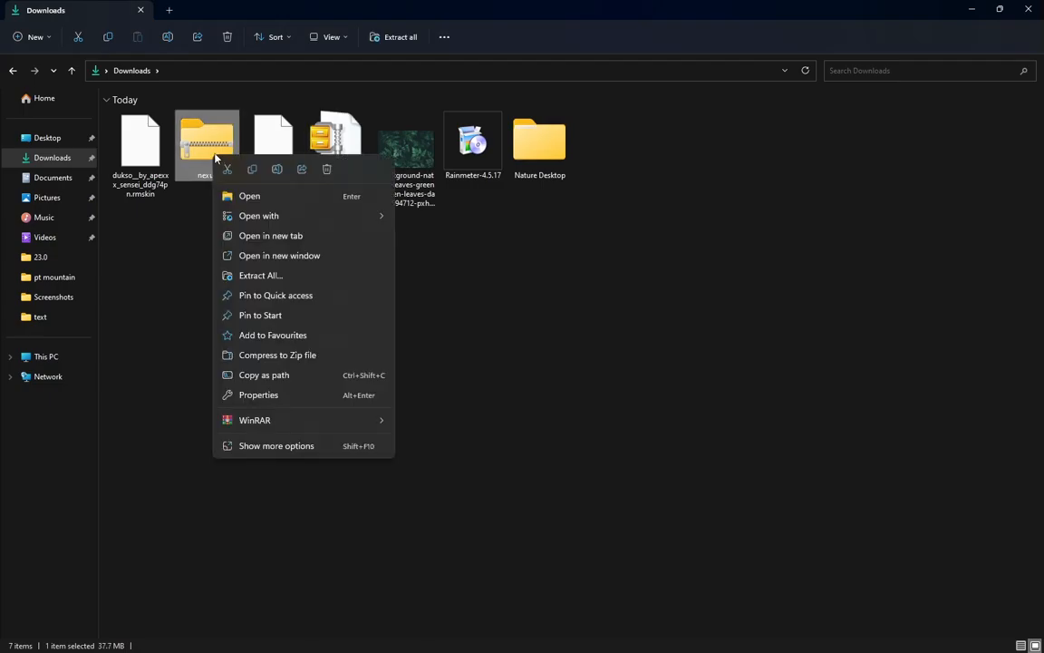
mouse_move(367, 419)
click(441, 448)
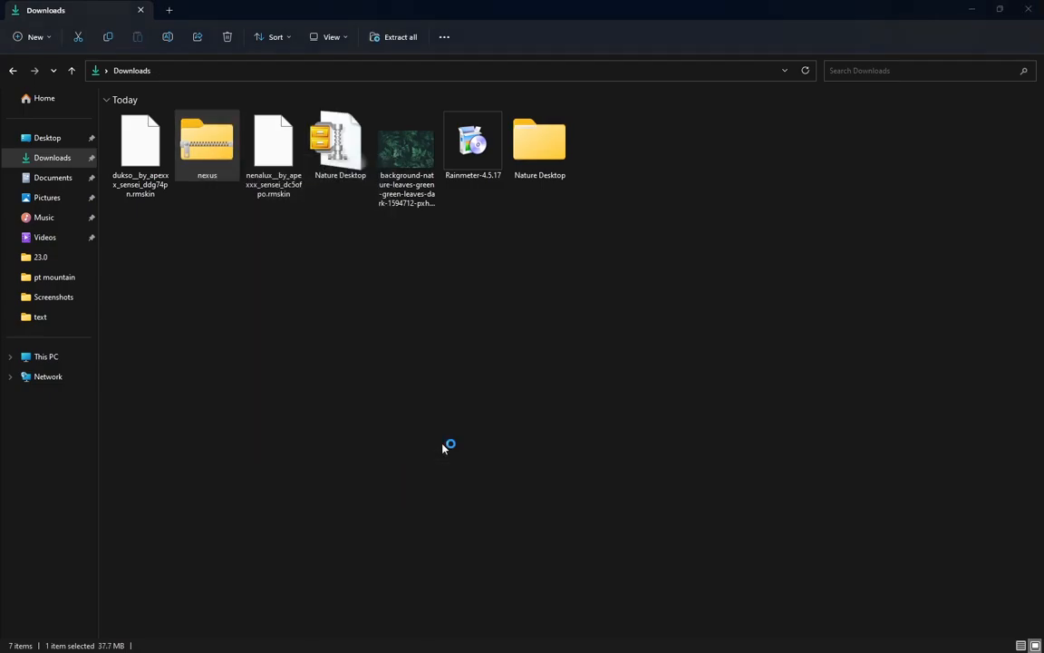
click(554, 460)
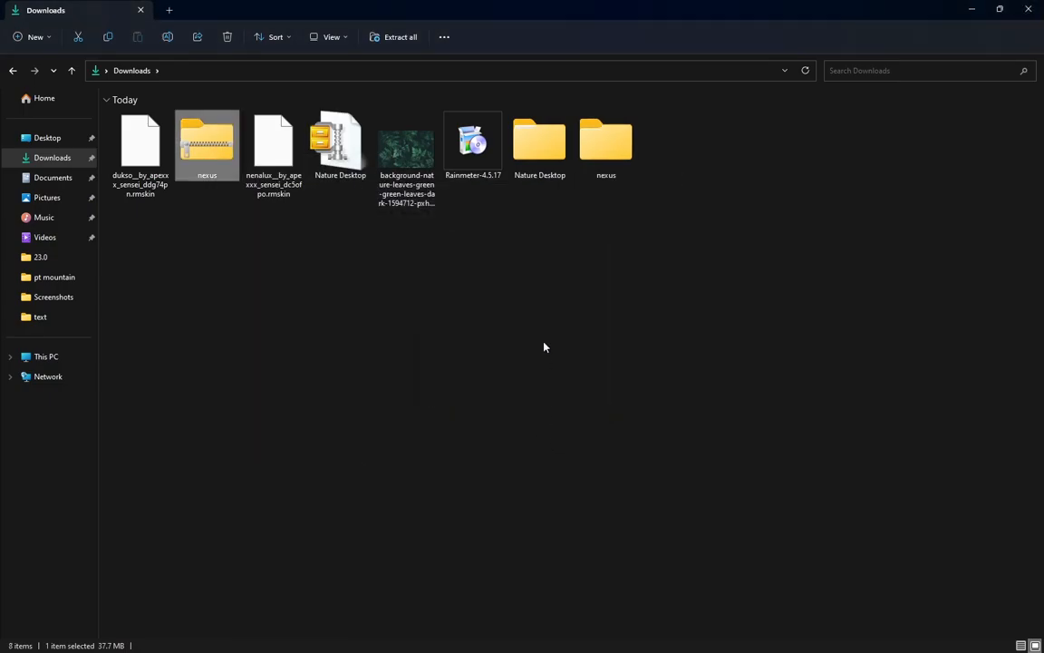
Step: Delete the original Nature Desktop and nexus archive files from Downloads, keeping the extracted folders
click(334, 152)
key(Delete)
click(220, 166)
key(Delete)
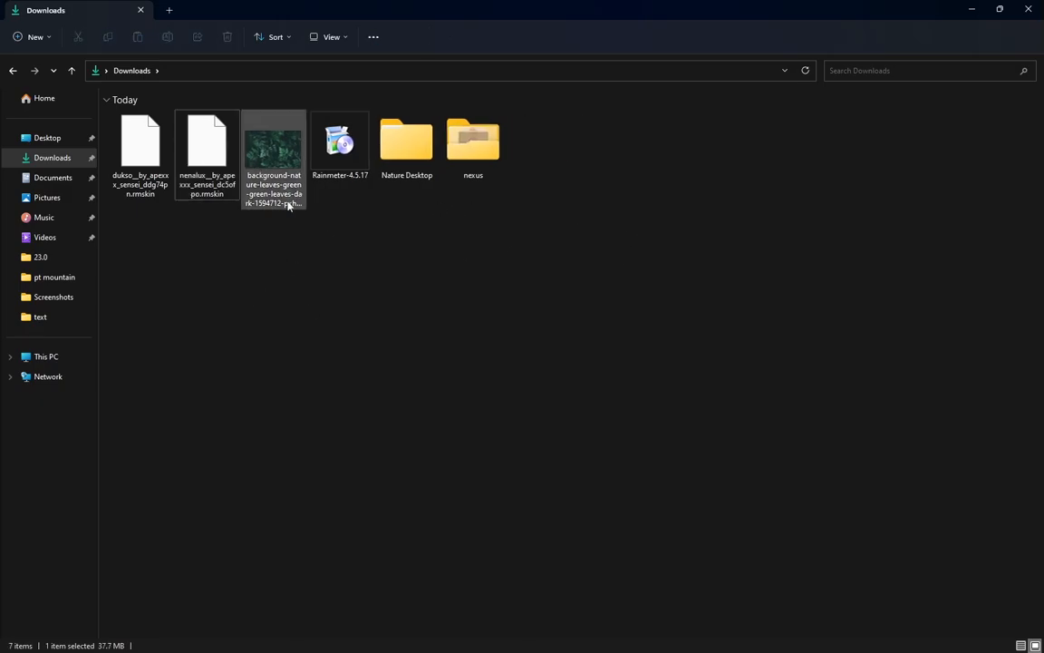
Step: Set the downloaded green leaves image as the desktop background and clear the Downloads window off the desktop
click(1002, 9)
right_click(451, 233)
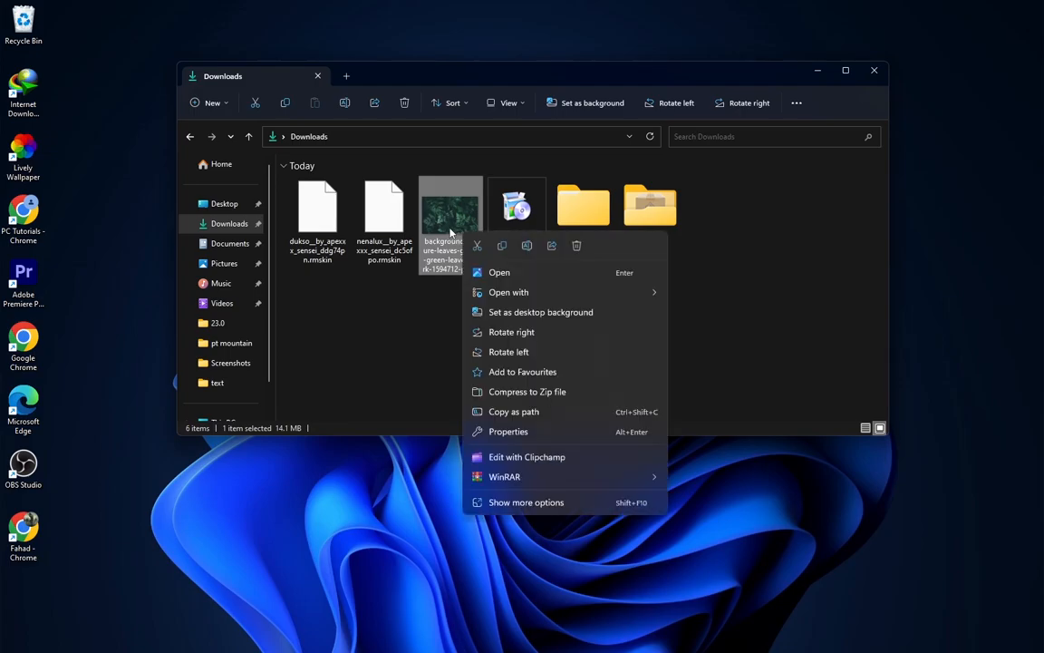
click(524, 314)
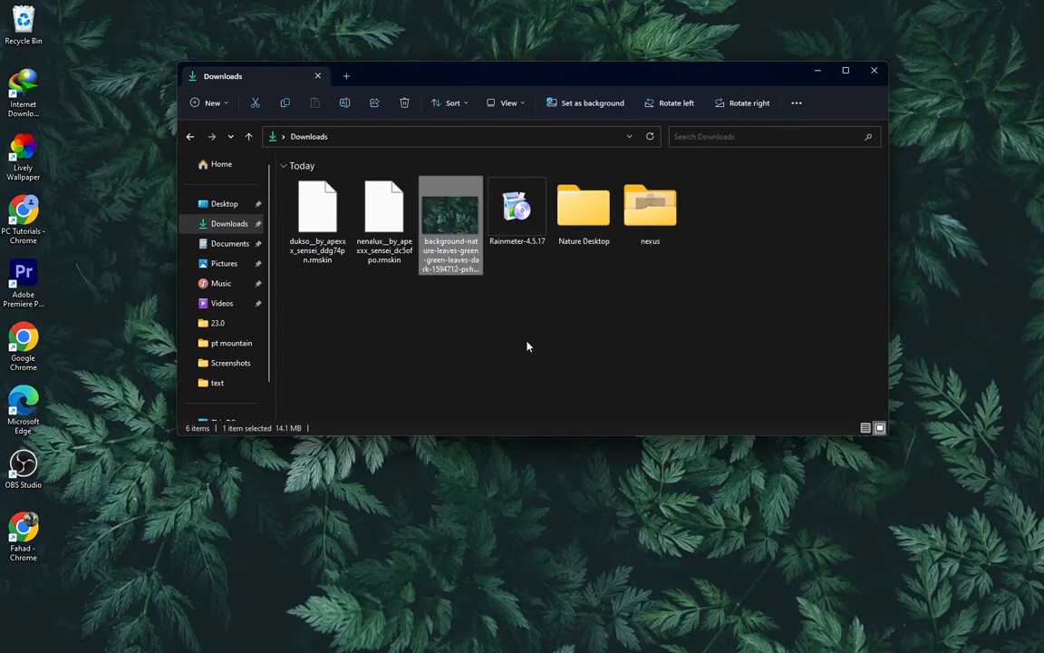
click(817, 71)
Step: Hide all icons on the desktop
right_click(127, 154)
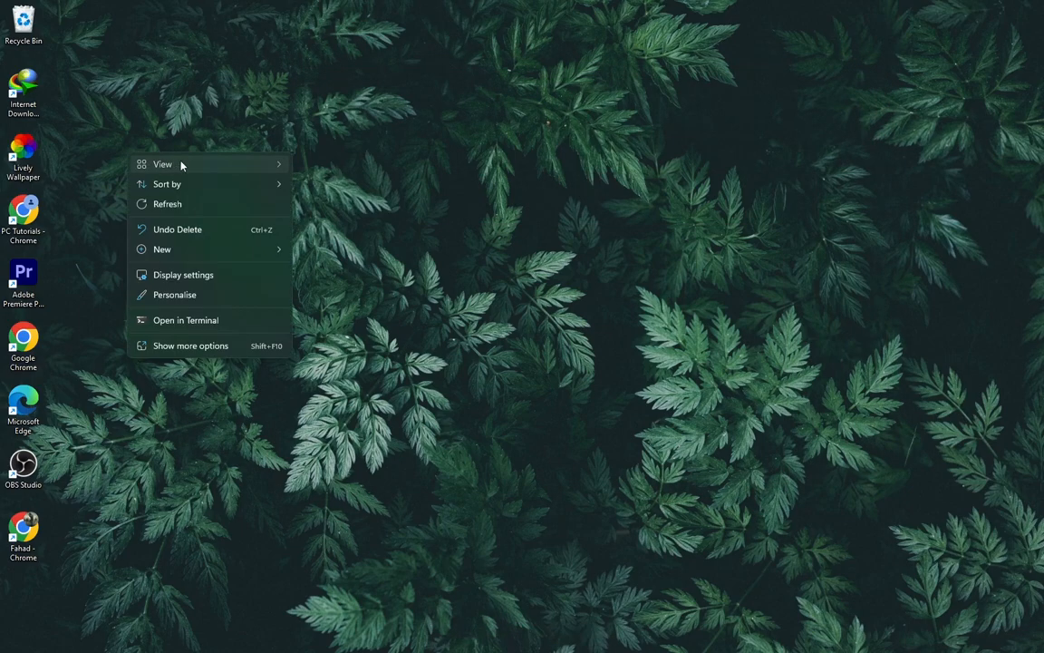
mouse_move(209, 164)
click(351, 272)
Step: Bring back the Downloads window, run the Rainmeter-4.5.17 installer, and minimize the window
key(super)
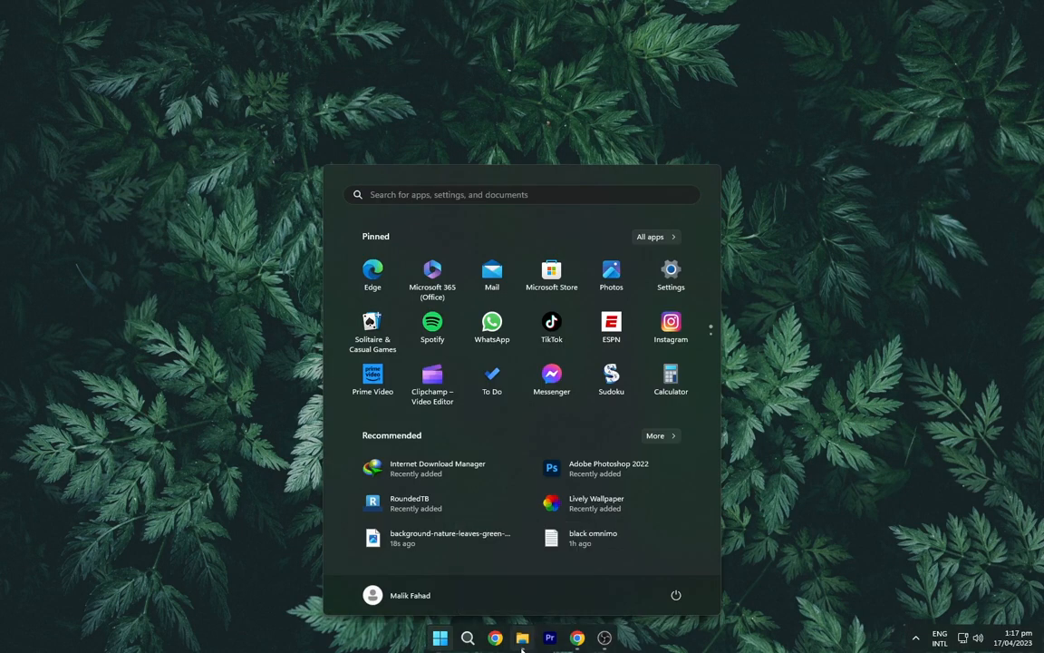
click(521, 642)
drag(495, 390, 524, 438)
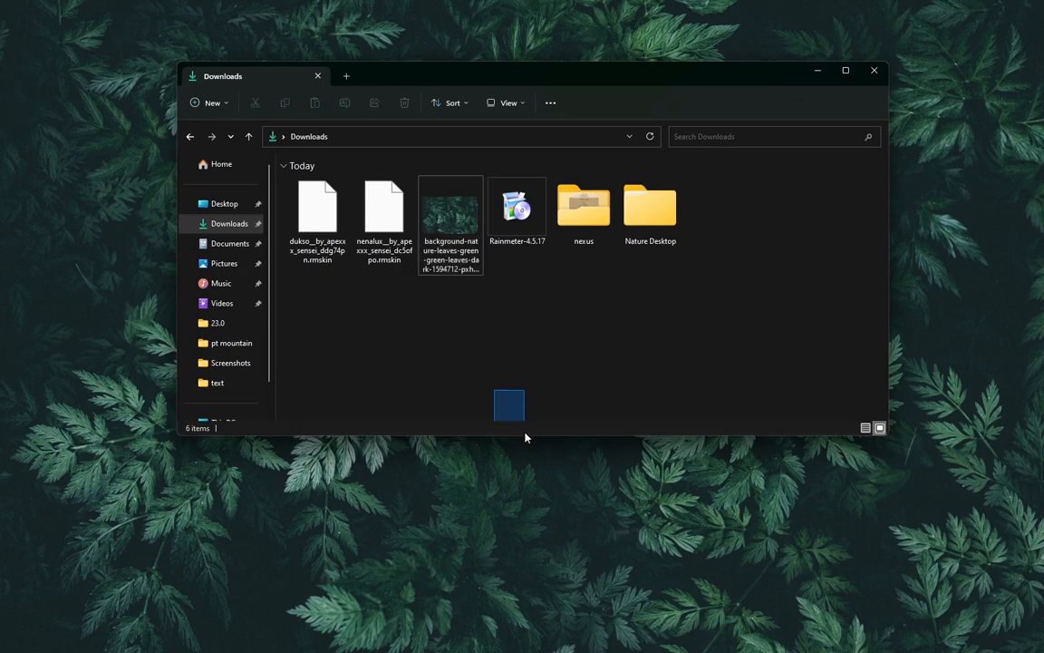
drag(460, 88, 480, 132)
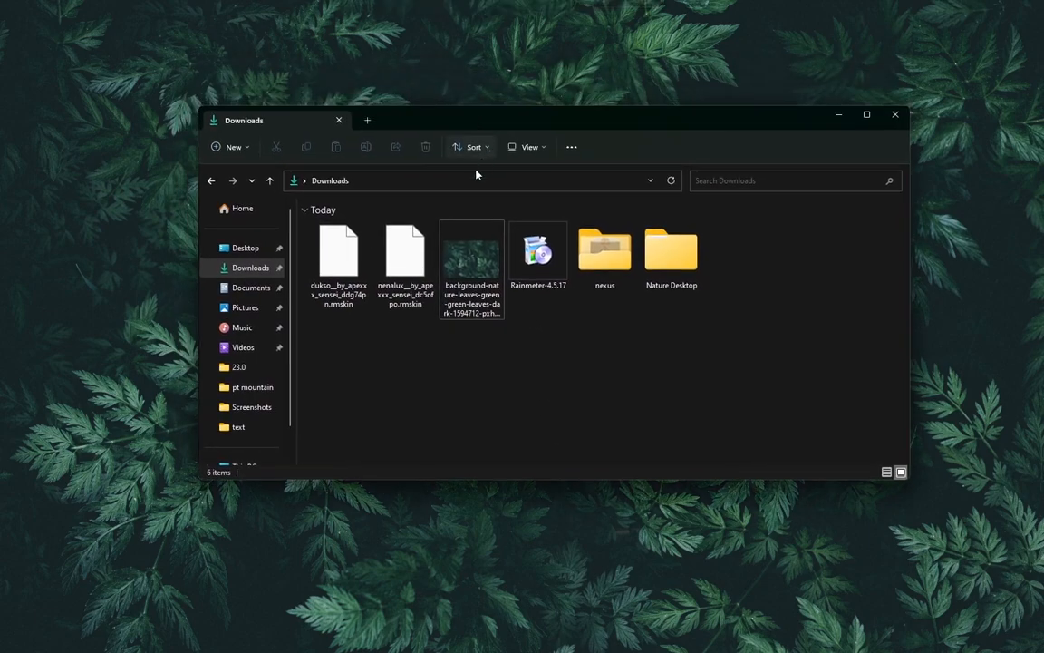
right_click(533, 258)
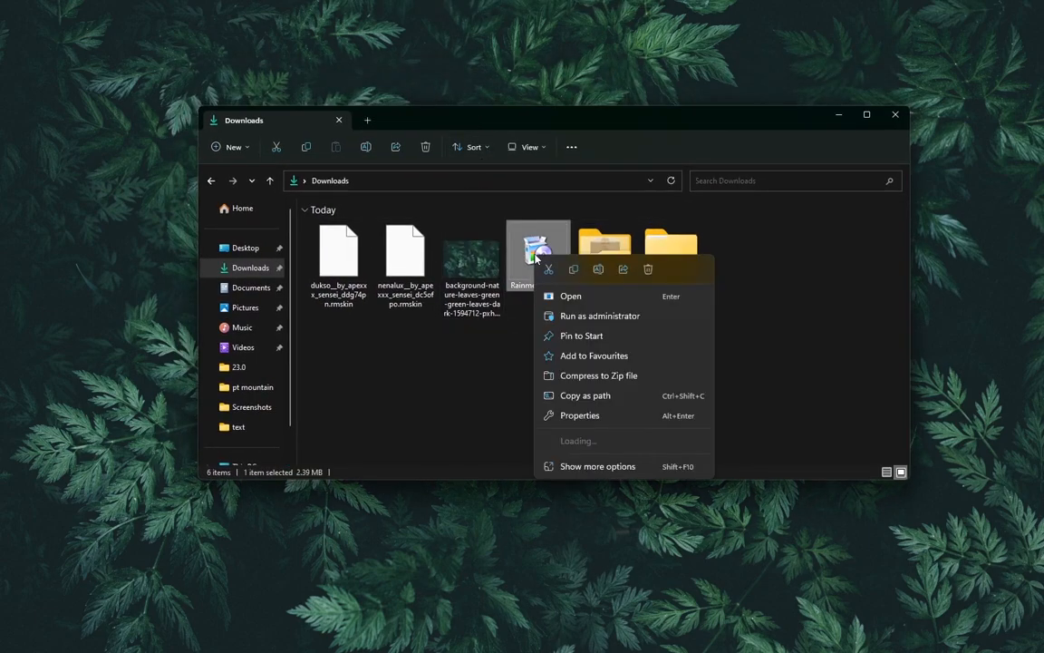
click(567, 359)
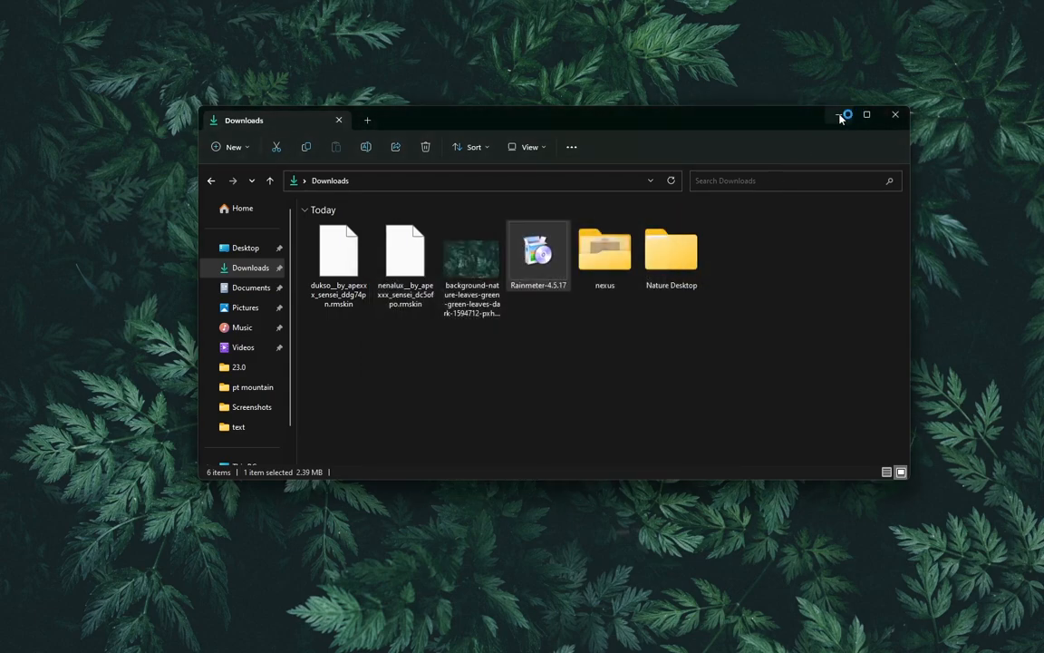
click(838, 123)
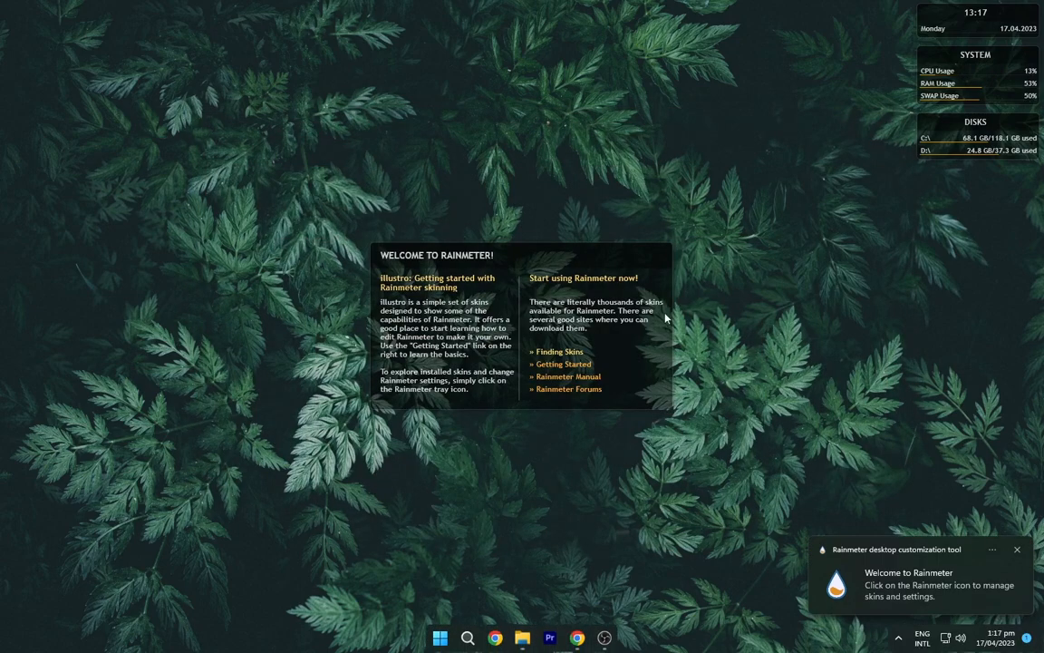
Step: Unload the default Rainmeter welcome, disks, system and clock skins, and dismiss the welcome notification
right_click(596, 338)
click(624, 481)
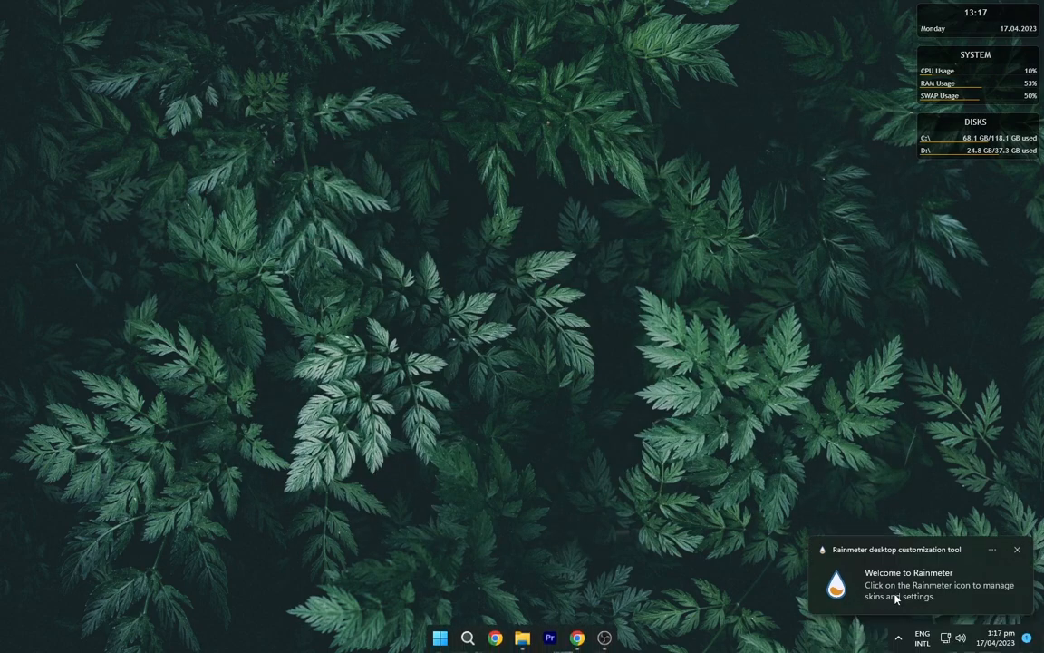
click(1018, 551)
right_click(969, 145)
click(973, 290)
right_click(982, 106)
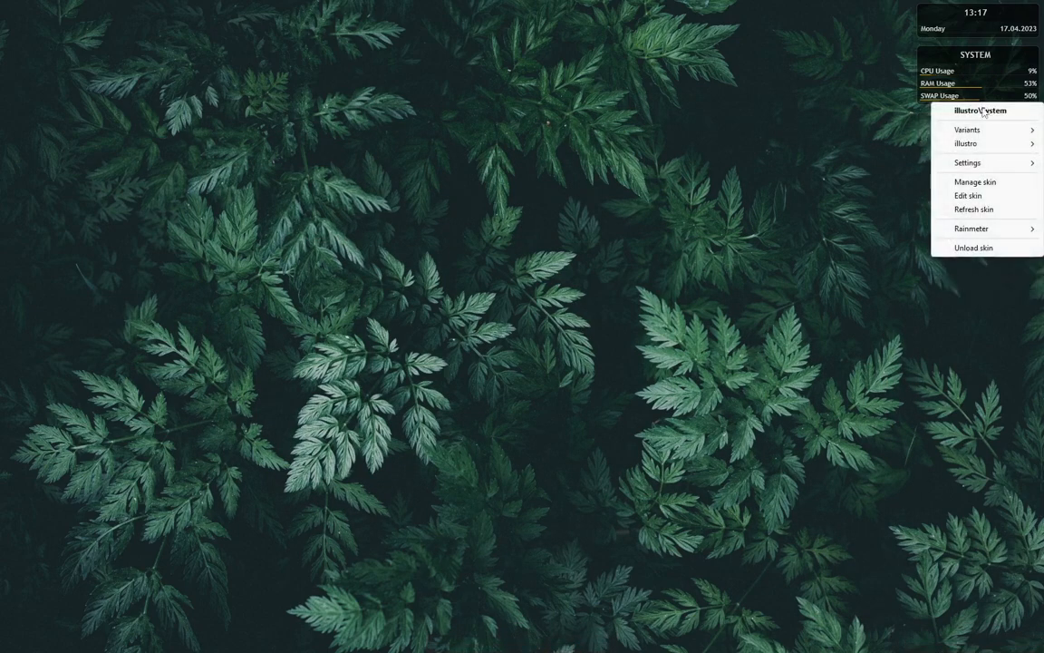
click(974, 247)
right_click(979, 9)
click(978, 149)
Step: Install the NenaLuX and Dukso skin packages from Downloads with their included layouts applied
right_click(739, 580)
click(727, 600)
click(522, 639)
key(super)
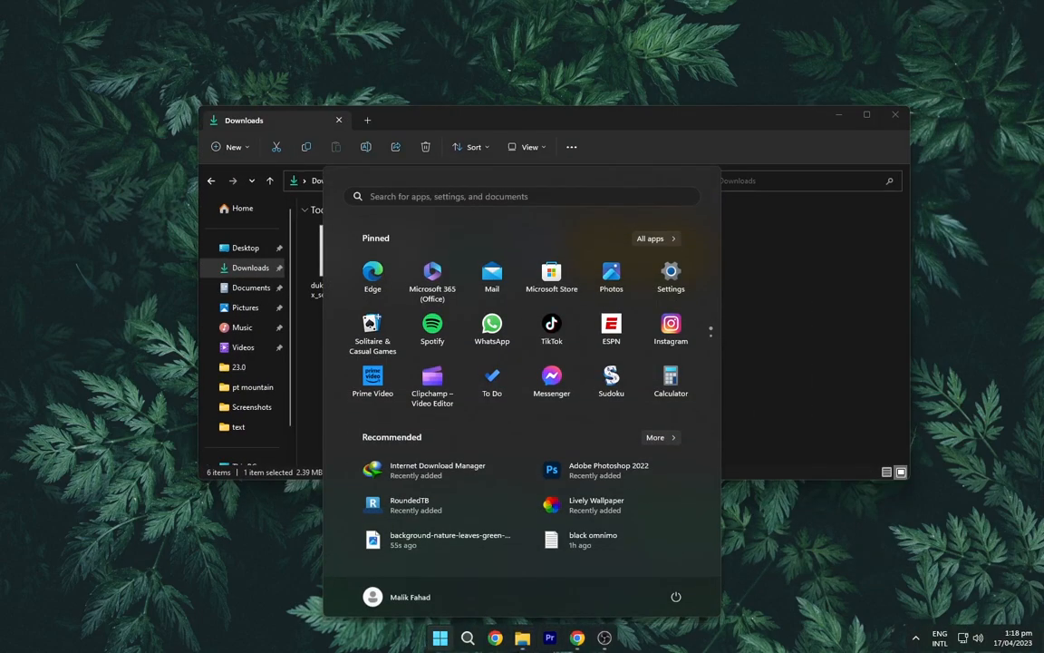
key(super)
click(601, 440)
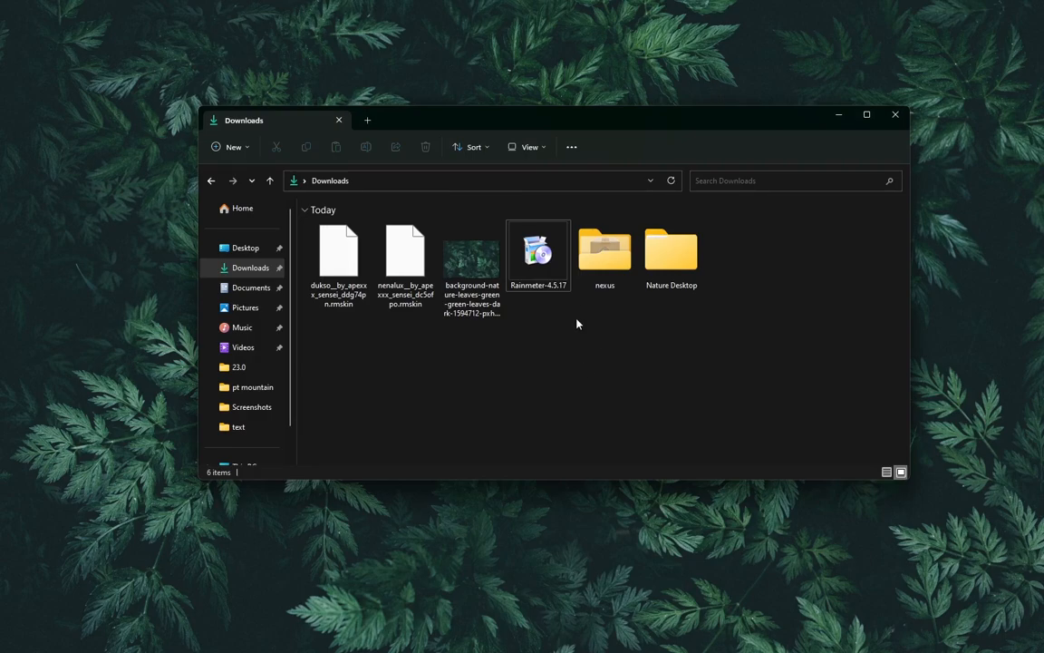
double_click(401, 272)
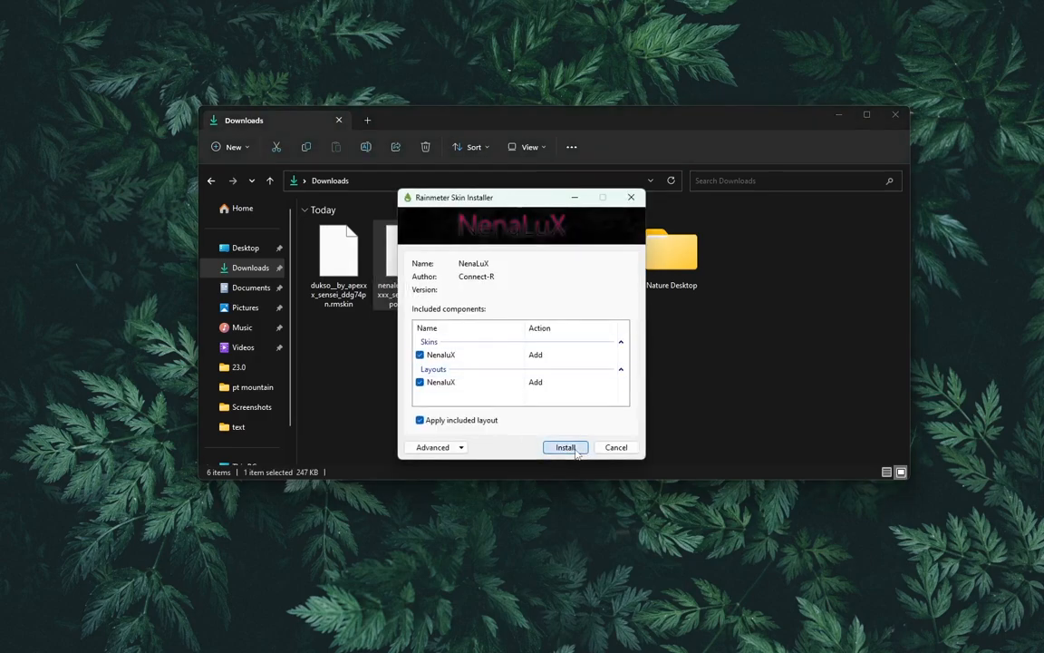
click(575, 450)
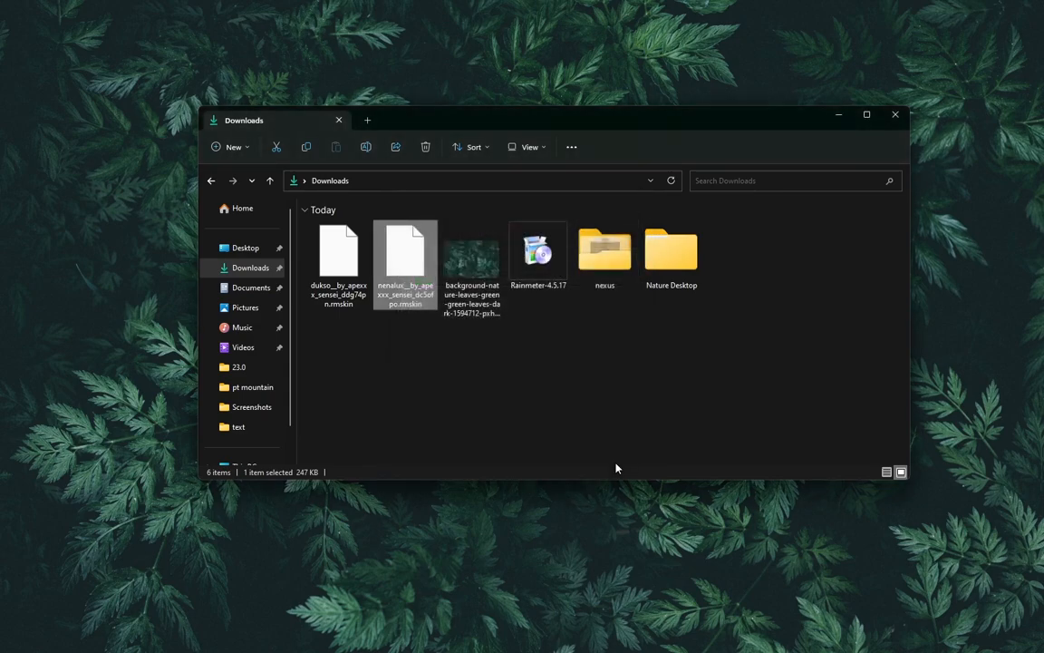
double_click(332, 260)
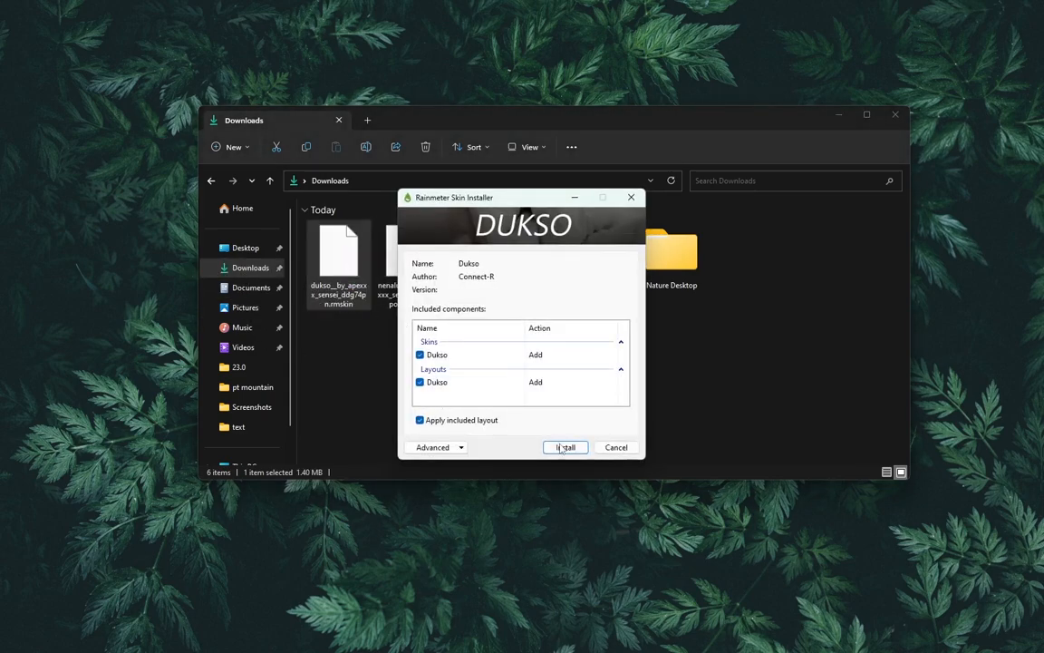
click(563, 448)
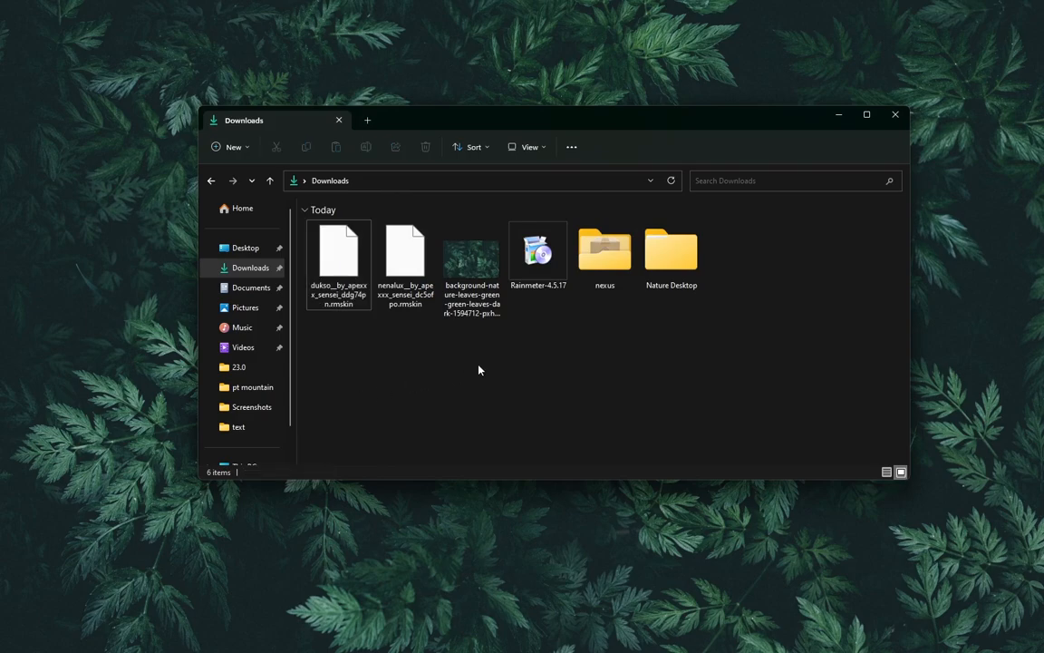
Step: Open the extracted nexus folder in Downloads and launch the NexusSetup application
click(620, 281)
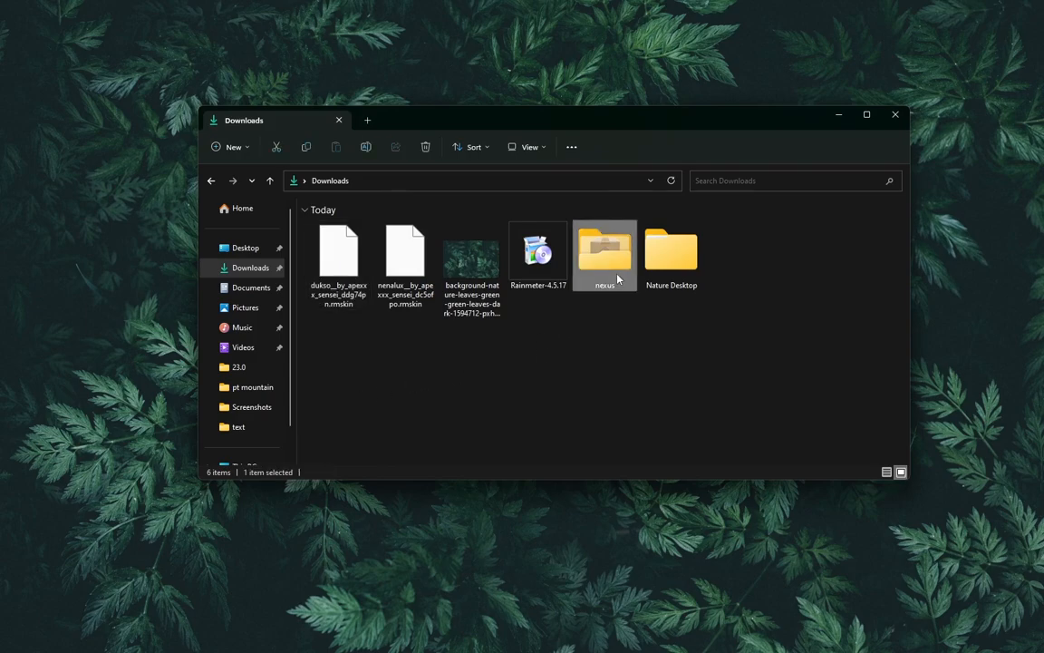
right_click(617, 279)
click(634, 316)
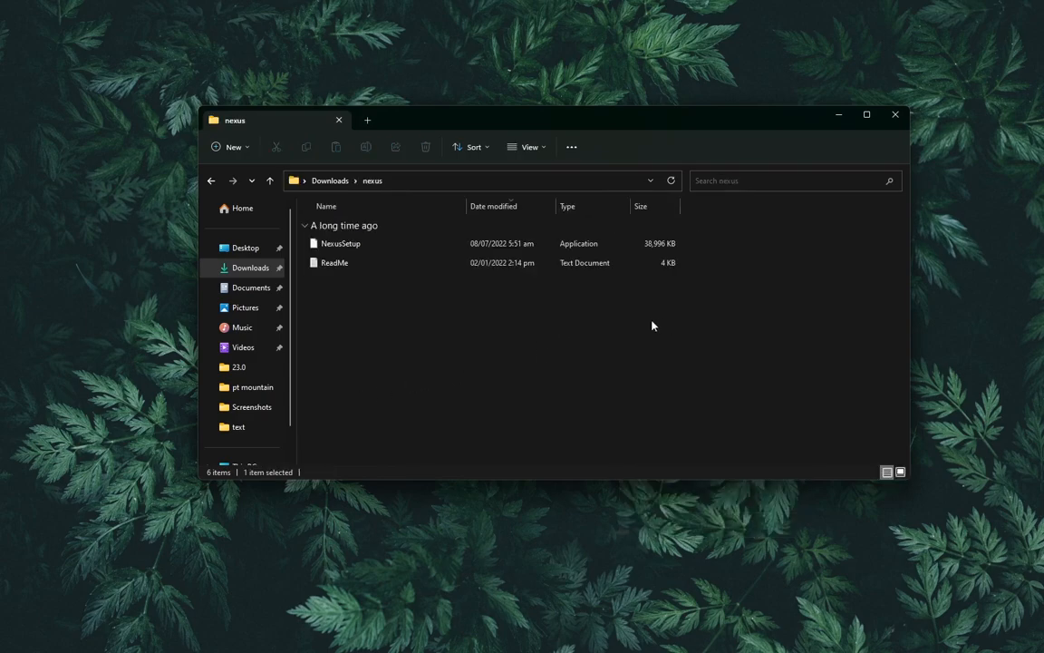
right_click(389, 249)
right_click(368, 247)
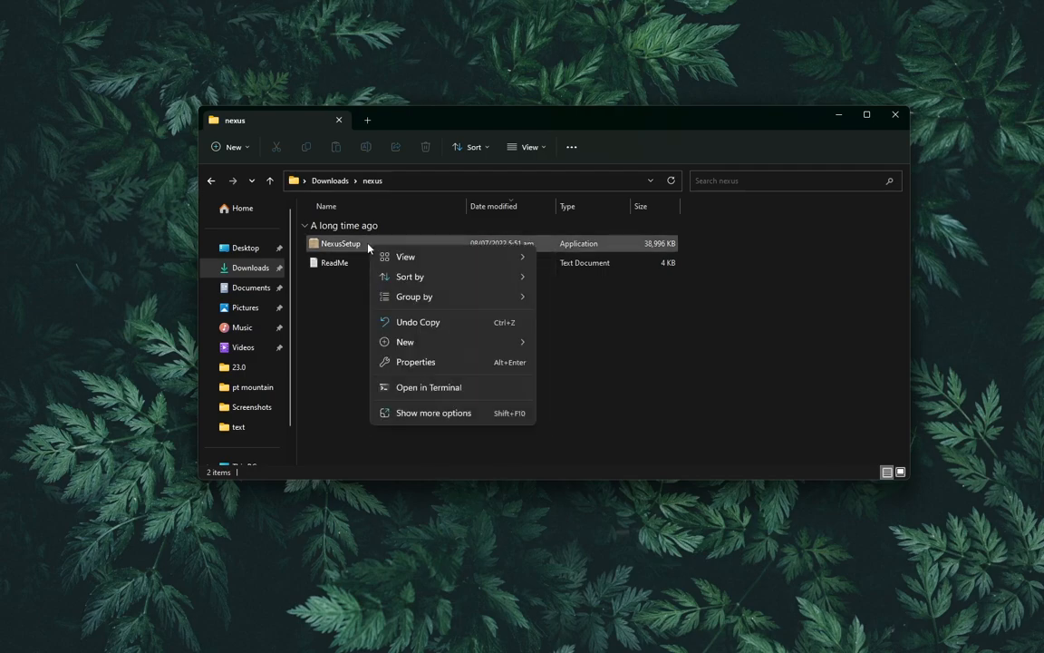
right_click(328, 239)
click(373, 274)
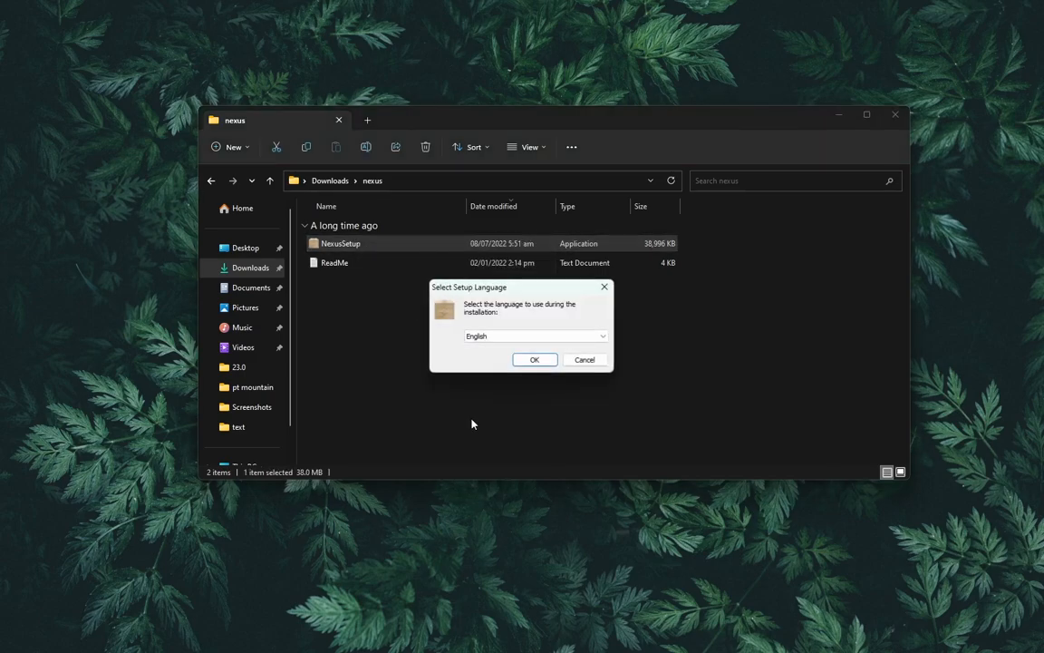
Step: Install Nexus 22.7 in English, accepting the license agreement and launching Nexus when setup finishes
click(534, 360)
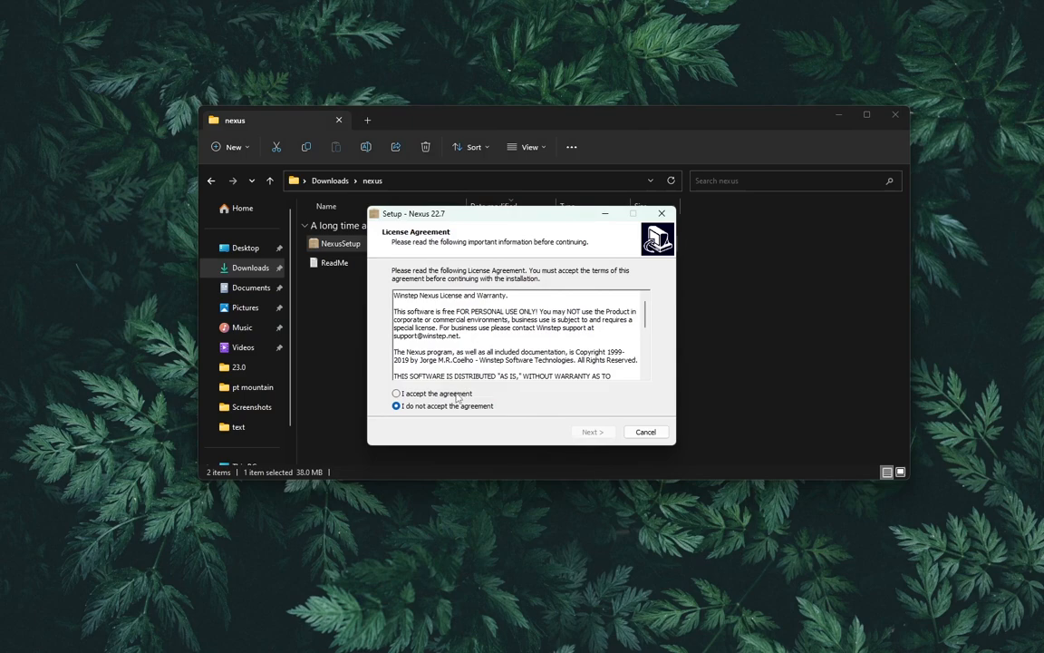
click(586, 432)
click(587, 432)
click(586, 432)
click(586, 432)
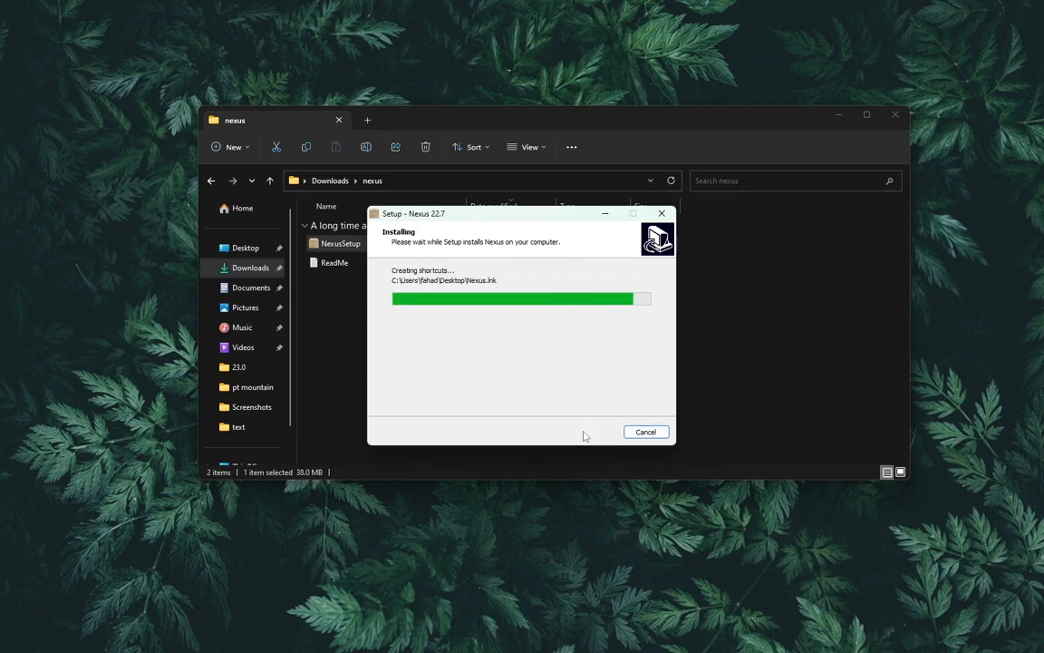
click(594, 428)
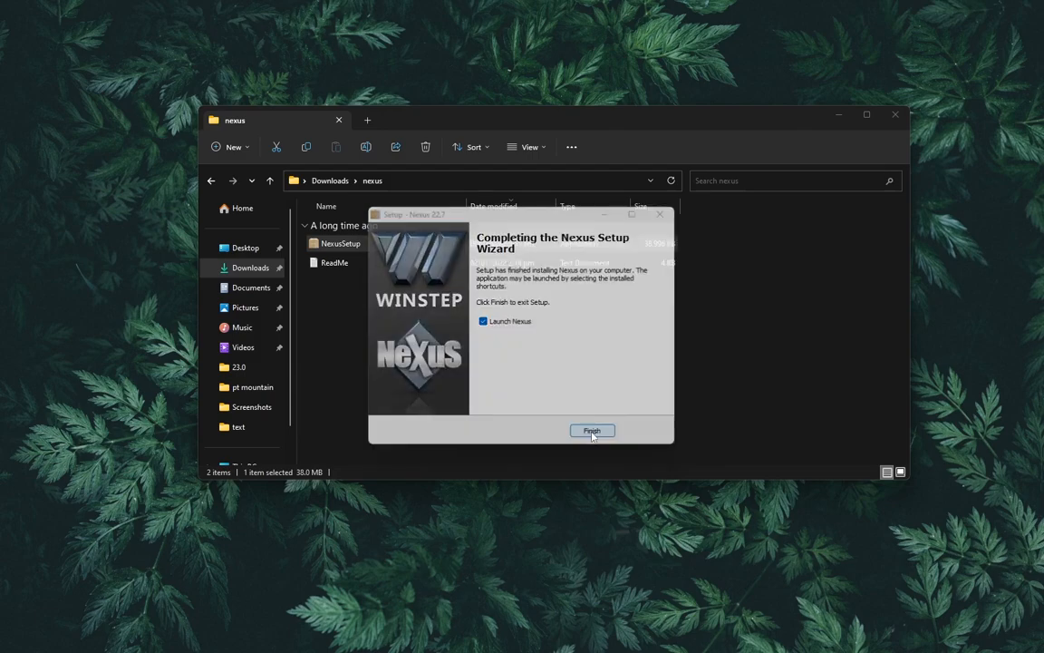
Step: Return to Downloads, open the Nature Desktop folder and copy the Nature Desktop folder inside it
click(211, 182)
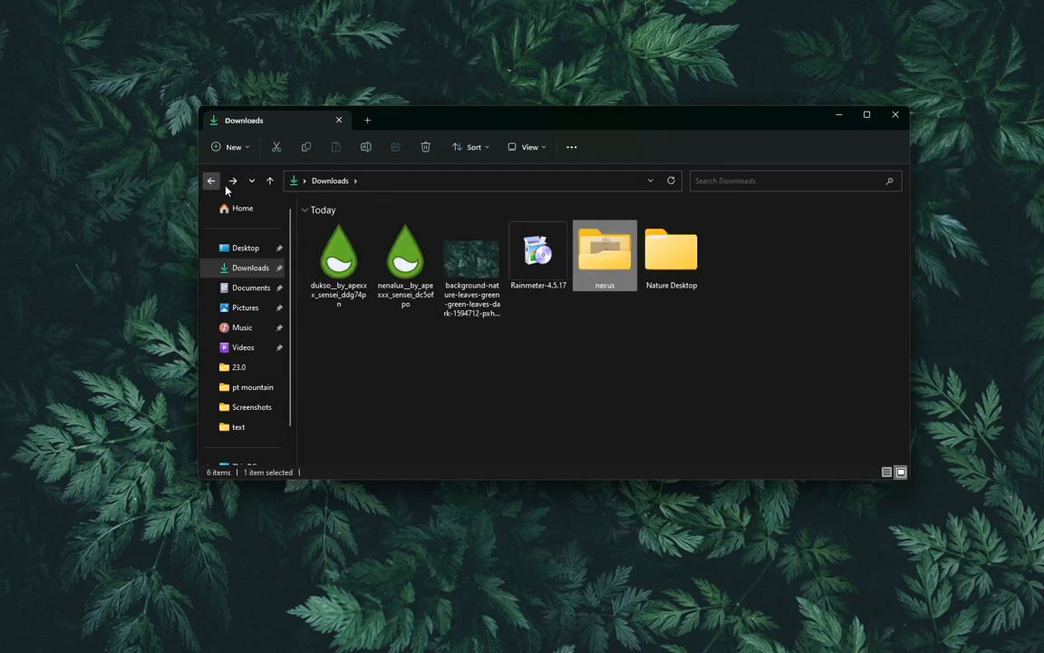
double_click(673, 281)
click(390, 248)
right_click(395, 243)
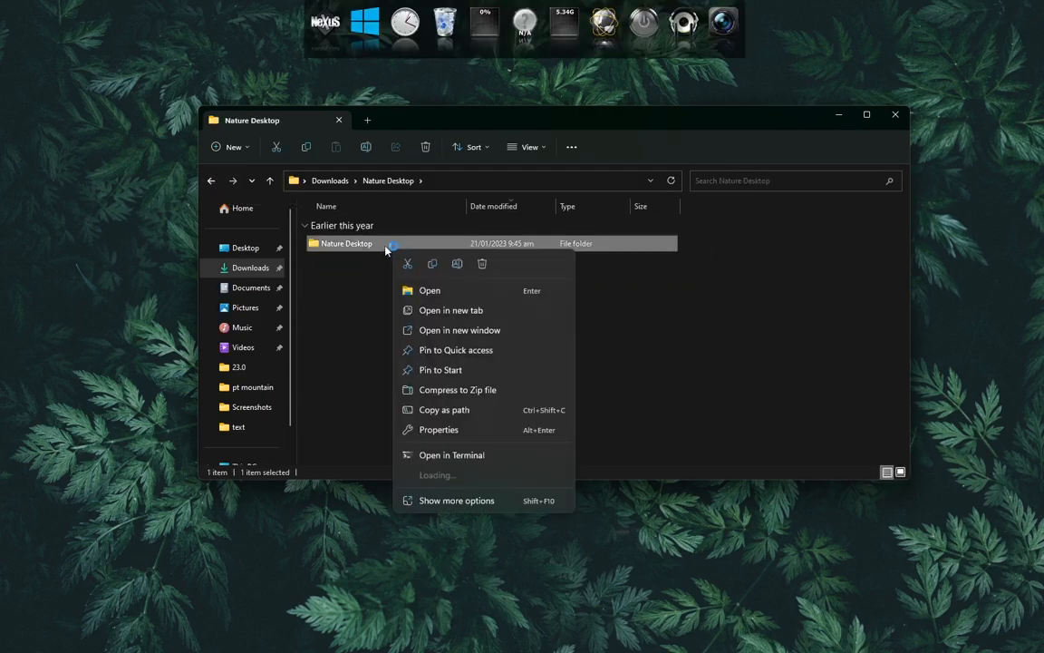
click(433, 265)
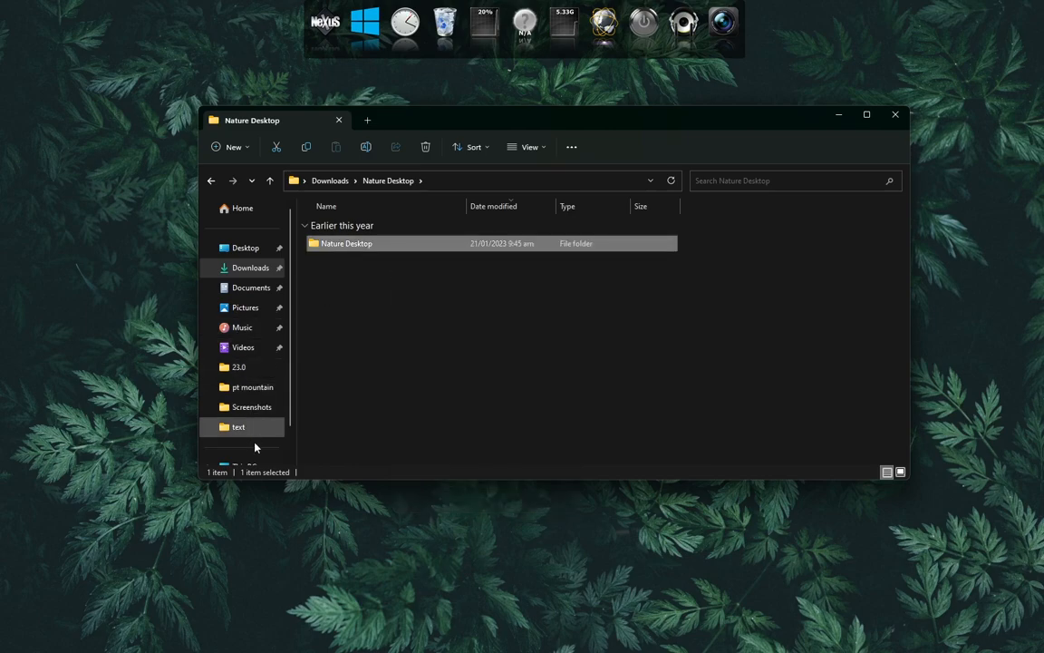
Step: Paste the copied Nature Desktop folder into Local Disk (C:) and minimize the window
scroll(263, 412, down, 2)
click(263, 413)
double_click(333, 225)
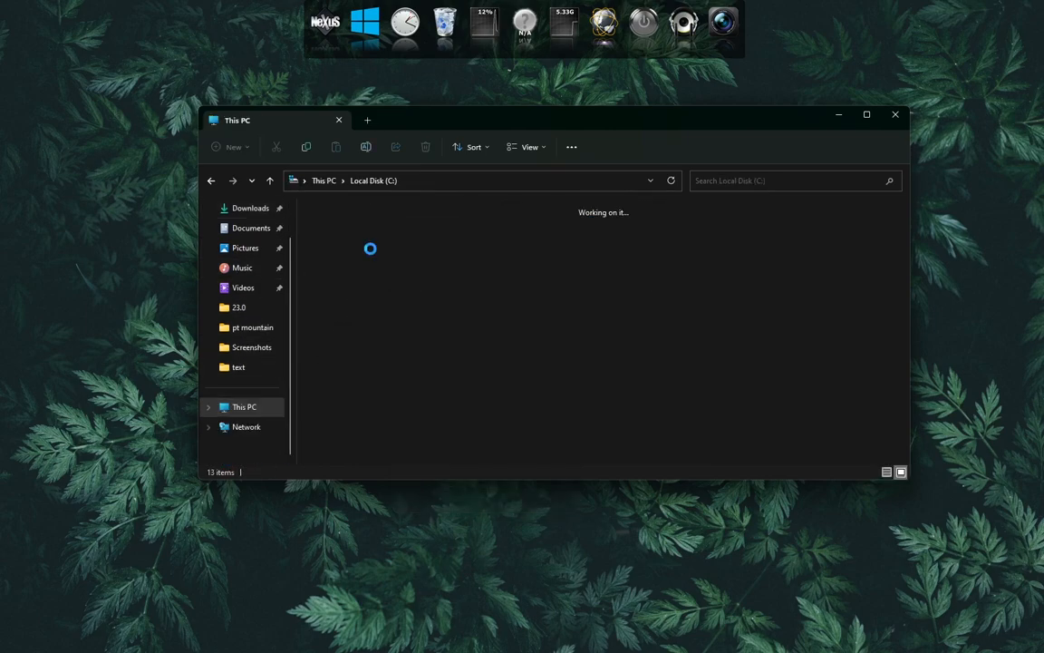
right_click(679, 357)
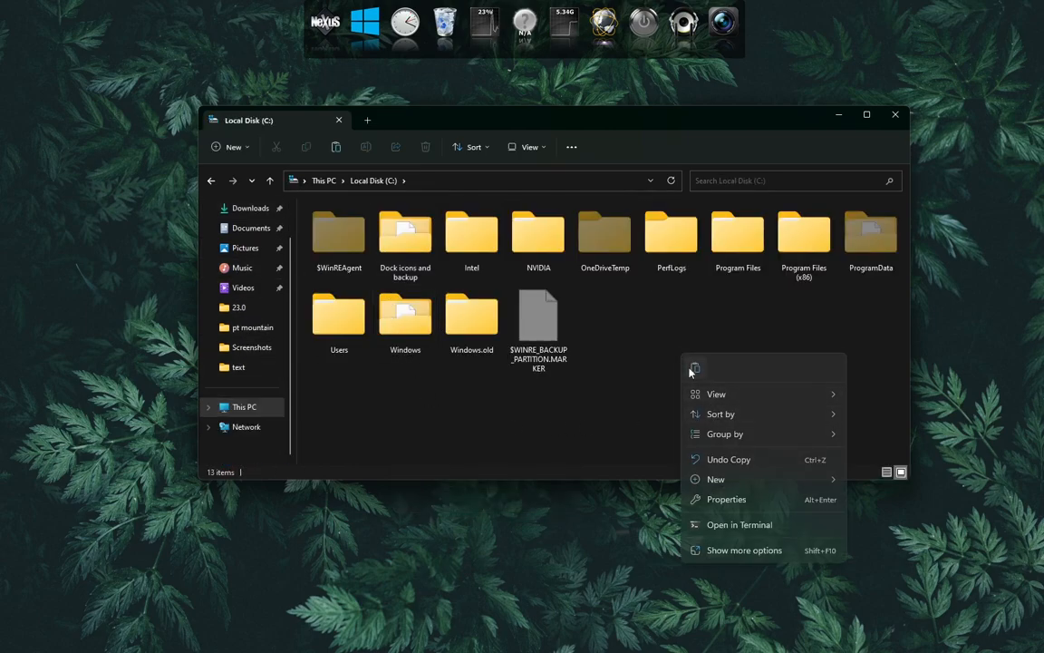
click(694, 367)
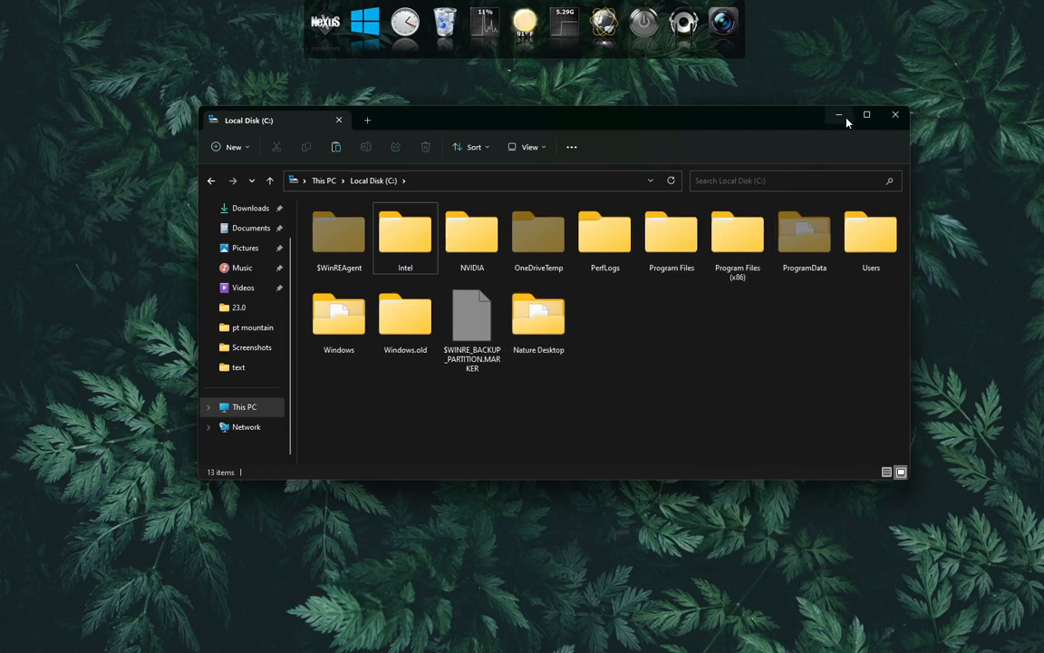
click(840, 114)
Step: Restore the Nexus configuration from the backup file in C:\Nature Desktop, then apply it and close the preferences
click(319, 41)
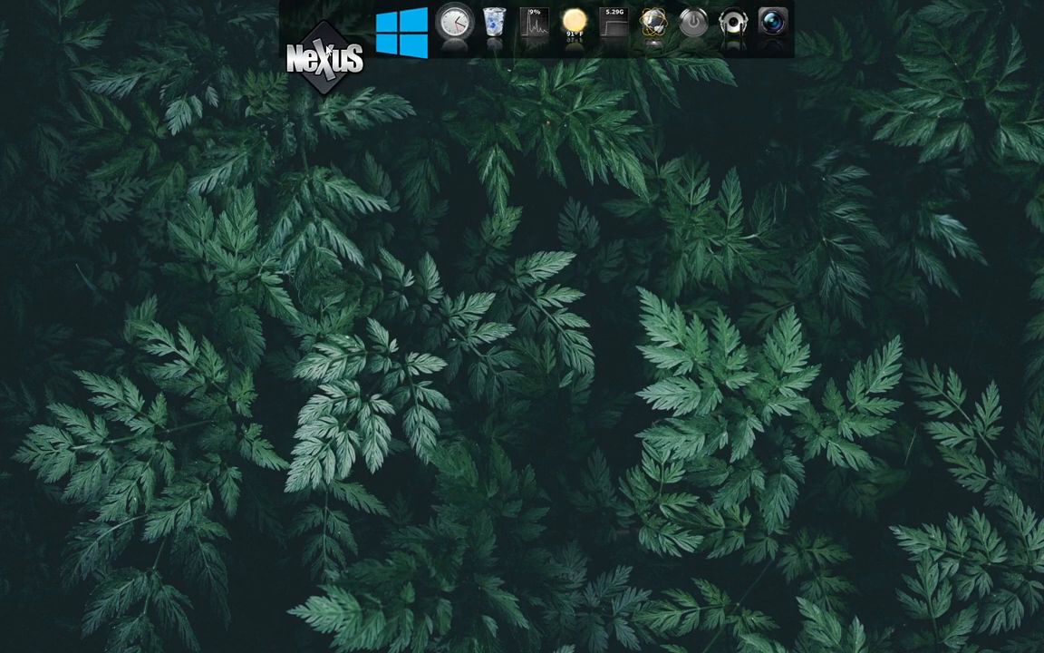
click(676, 209)
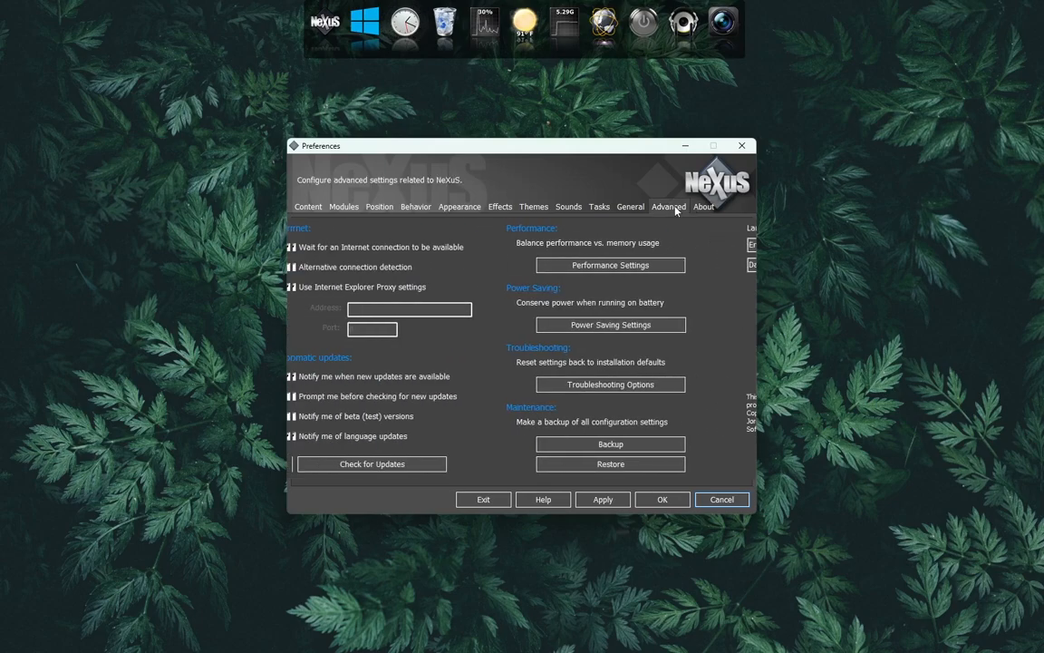
click(650, 468)
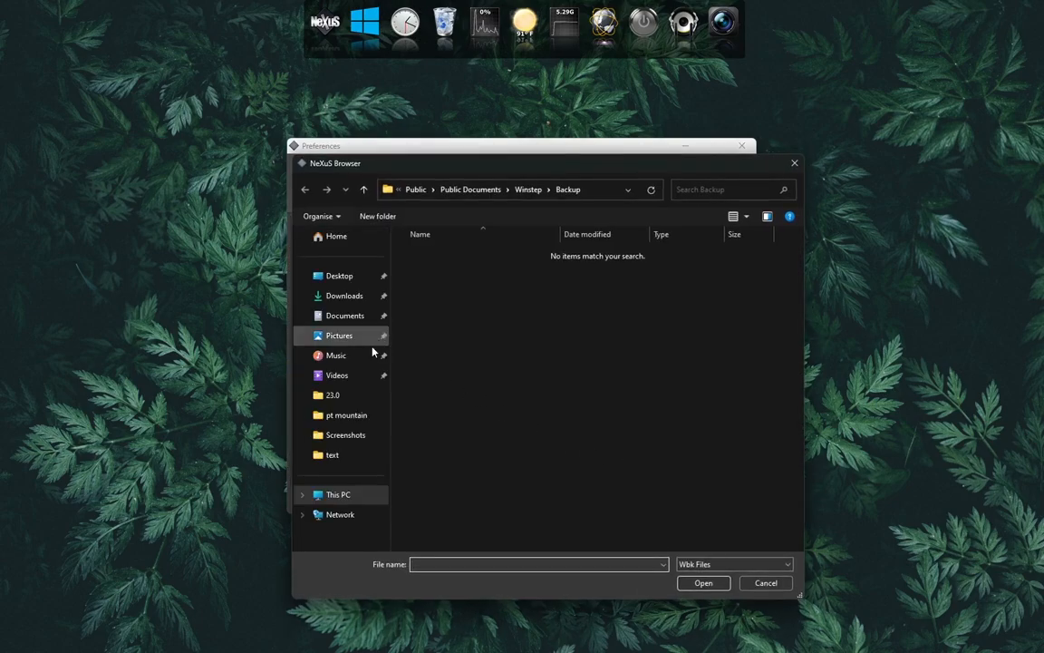
click(339, 493)
double_click(435, 260)
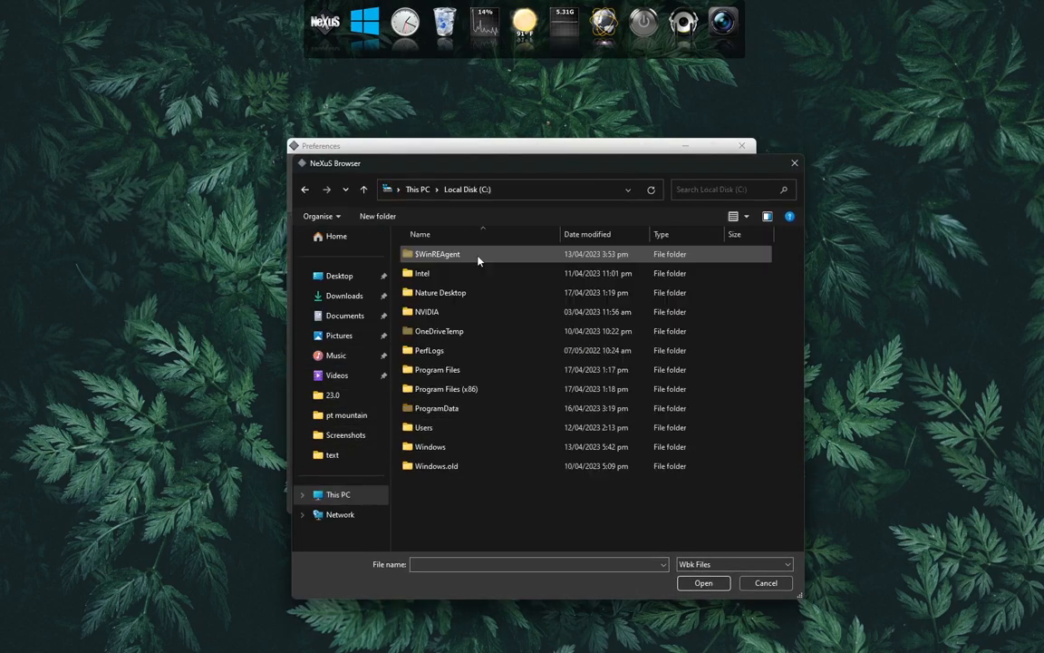
double_click(457, 292)
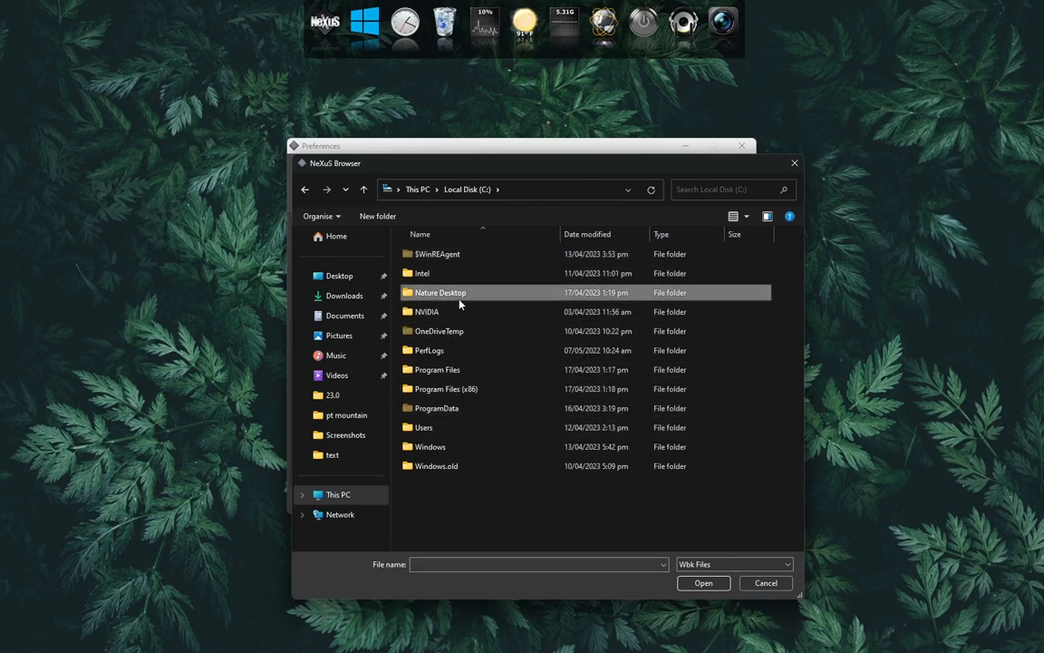
double_click(512, 270)
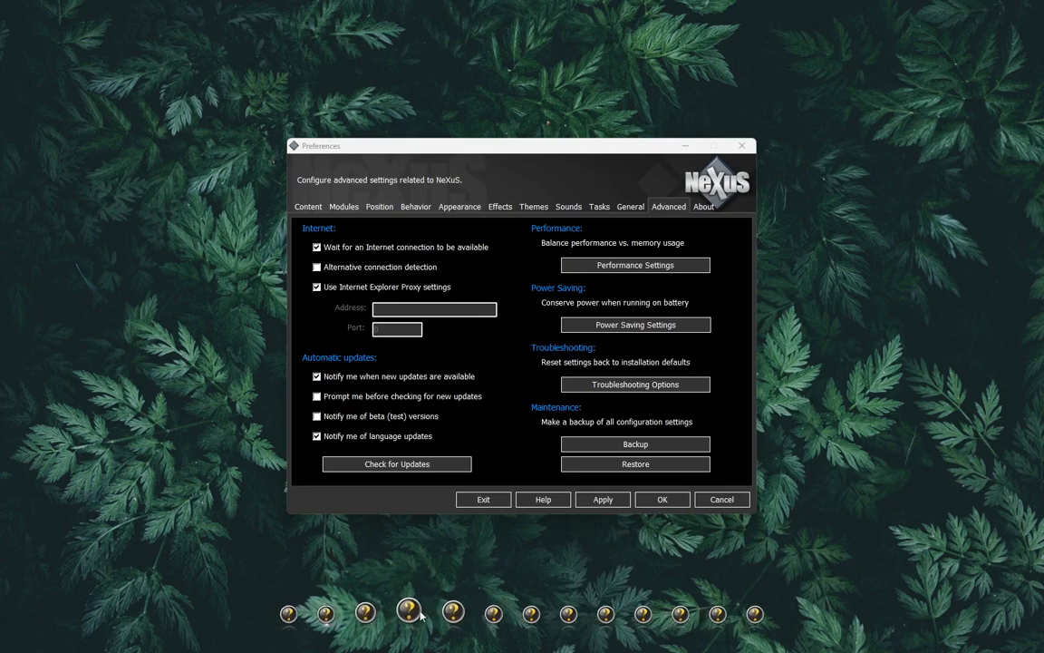
click(621, 500)
click(659, 506)
Step: Remove five unneeded items from the dock, including Groove Music and Steam
right_click(596, 611)
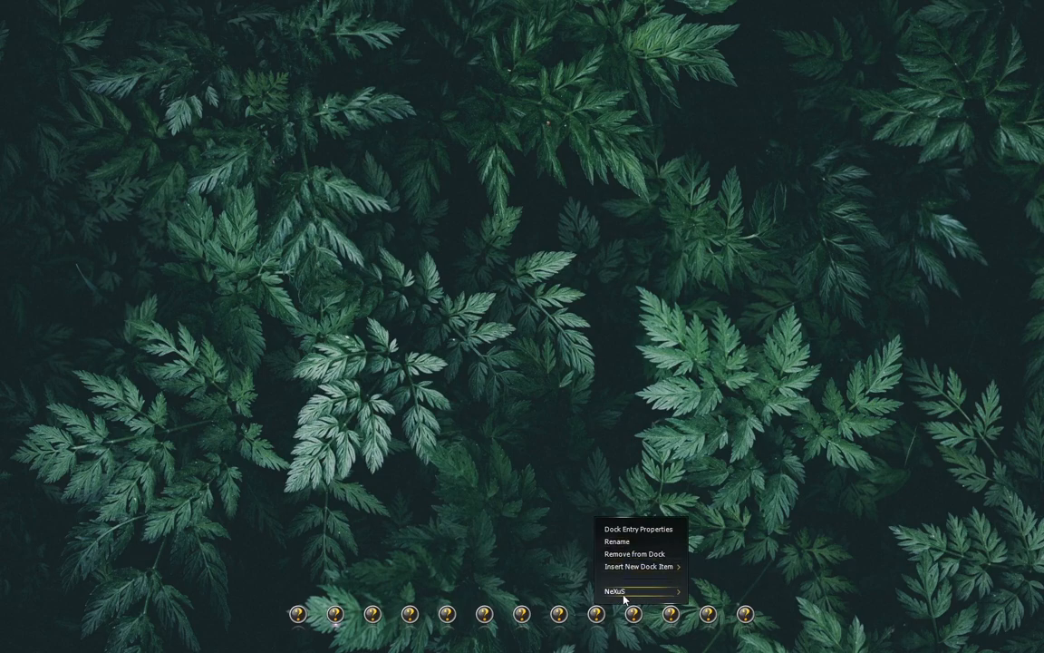
click(618, 553)
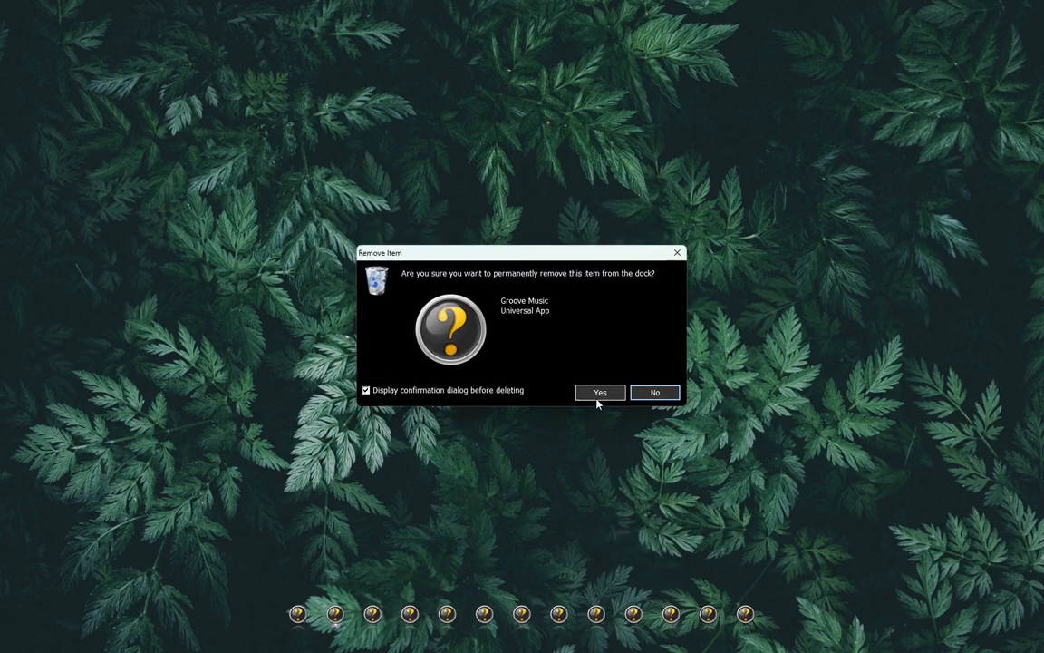
click(596, 398)
right_click(635, 613)
right_click(722, 615)
click(747, 554)
right_click(677, 613)
click(707, 551)
click(598, 393)
right_click(662, 613)
click(682, 555)
click(599, 395)
right_click(635, 614)
click(652, 549)
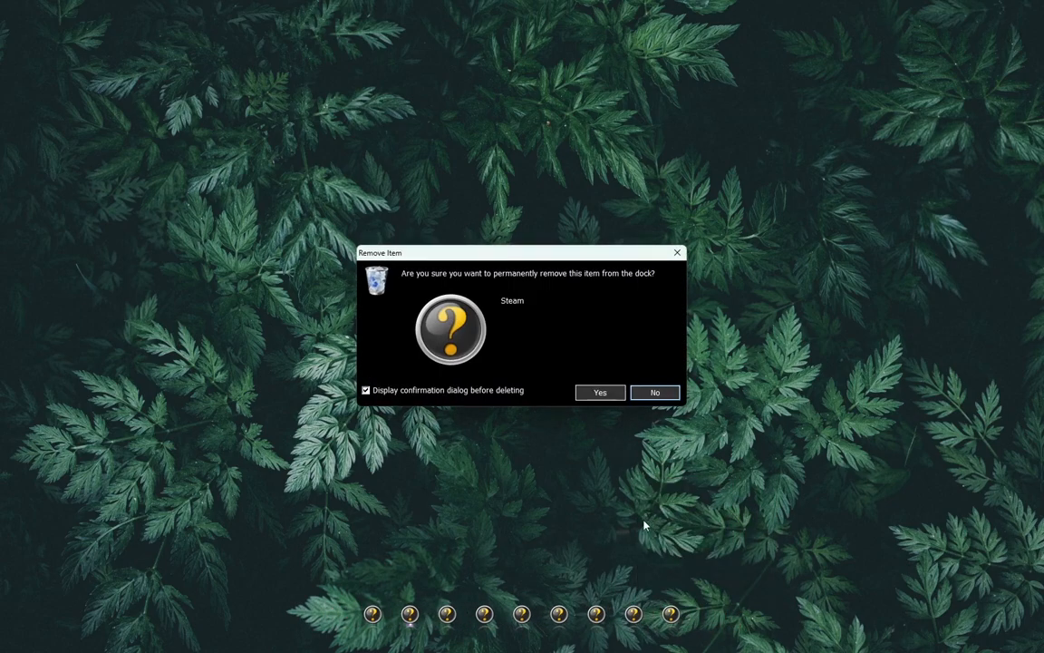
click(599, 393)
click(377, 615)
click(326, 201)
click(881, 72)
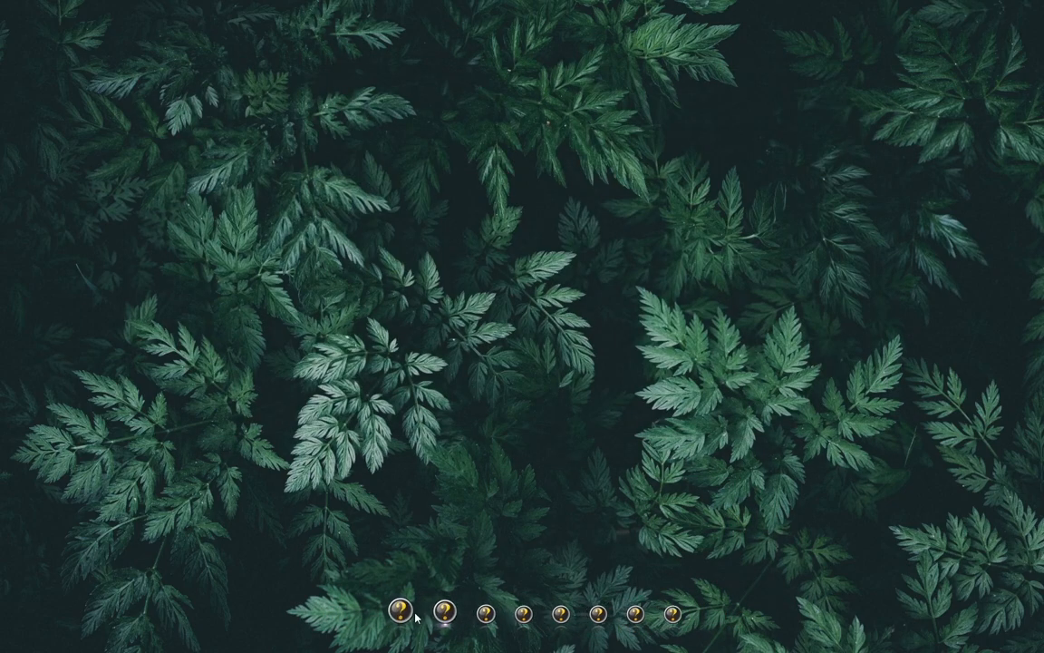
Step: Start changing the This PC dock item's icon and browse to the C:\Nature Desktop\Flat folder
right_click(402, 614)
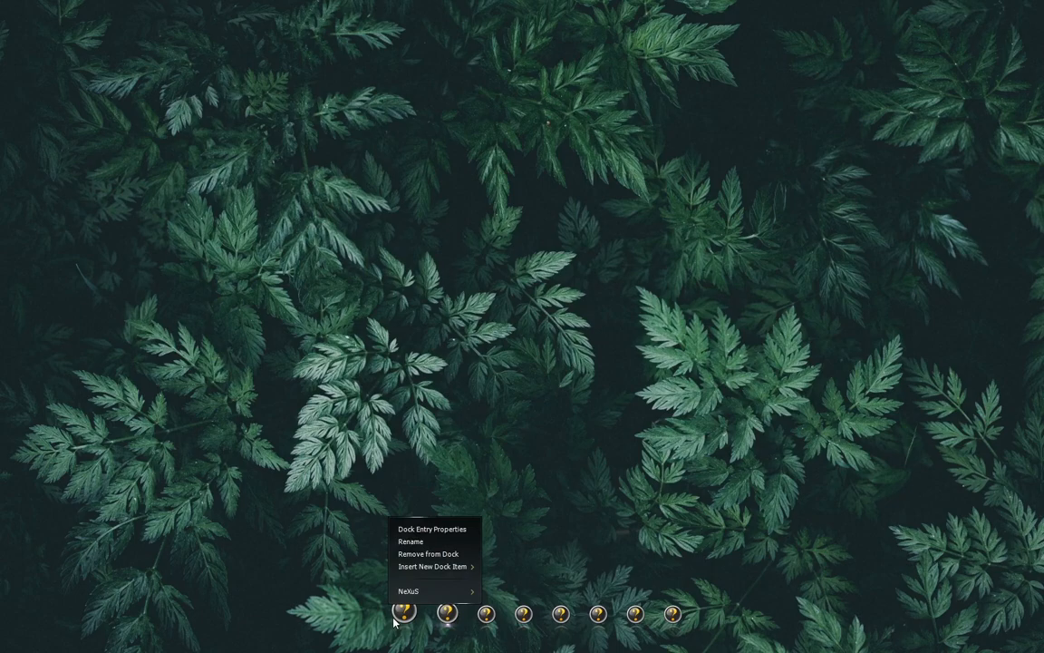
click(419, 532)
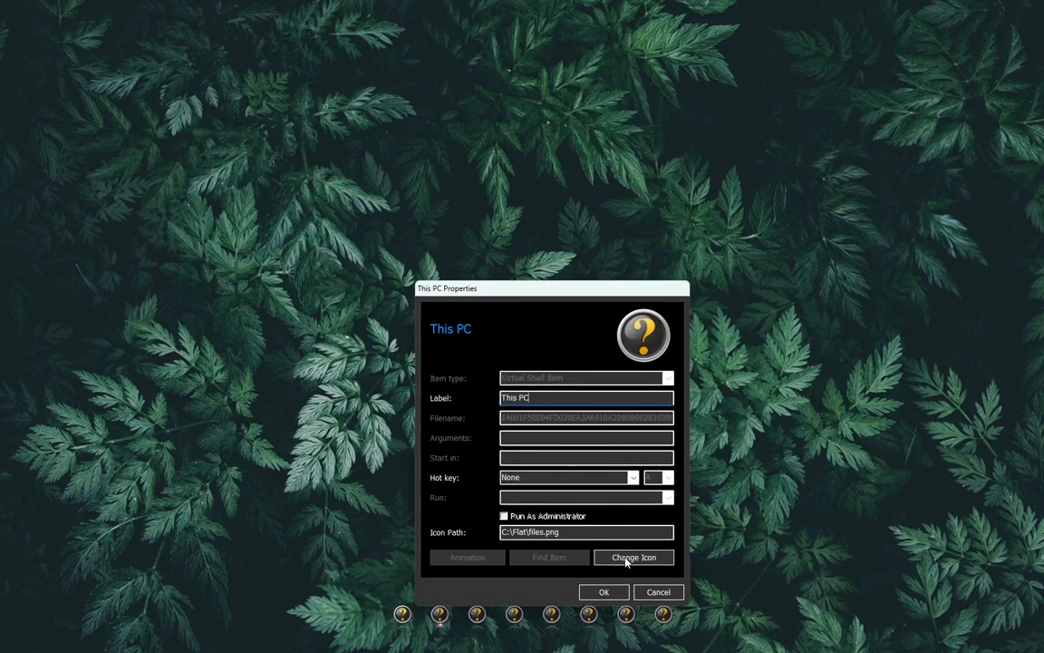
click(625, 557)
drag(710, 387, 517, 309)
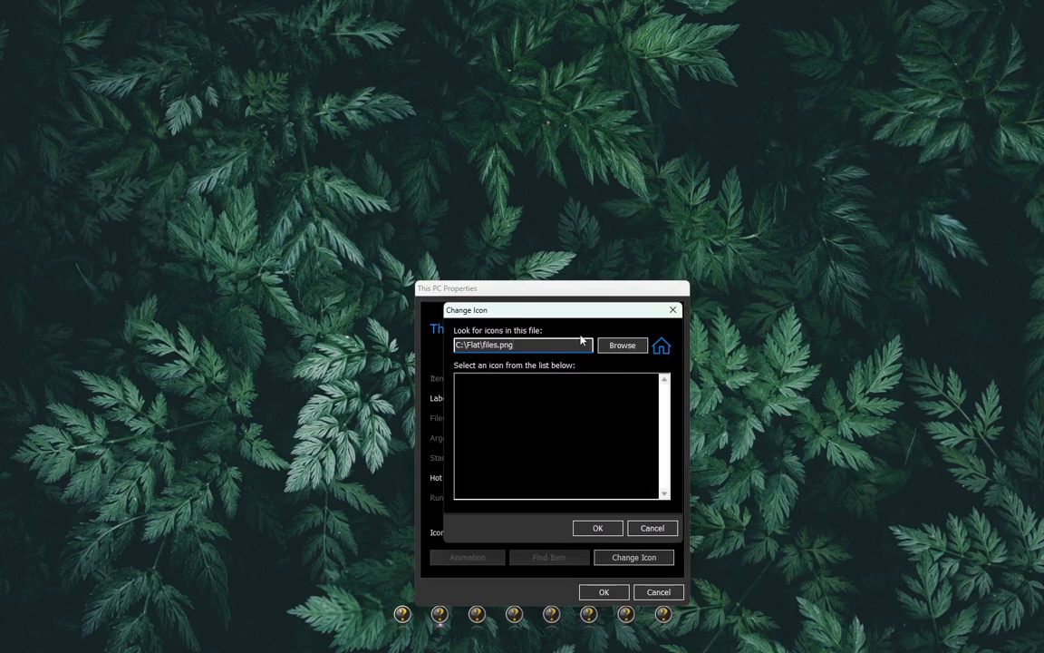
click(611, 345)
drag(564, 212, 386, 149)
click(331, 475)
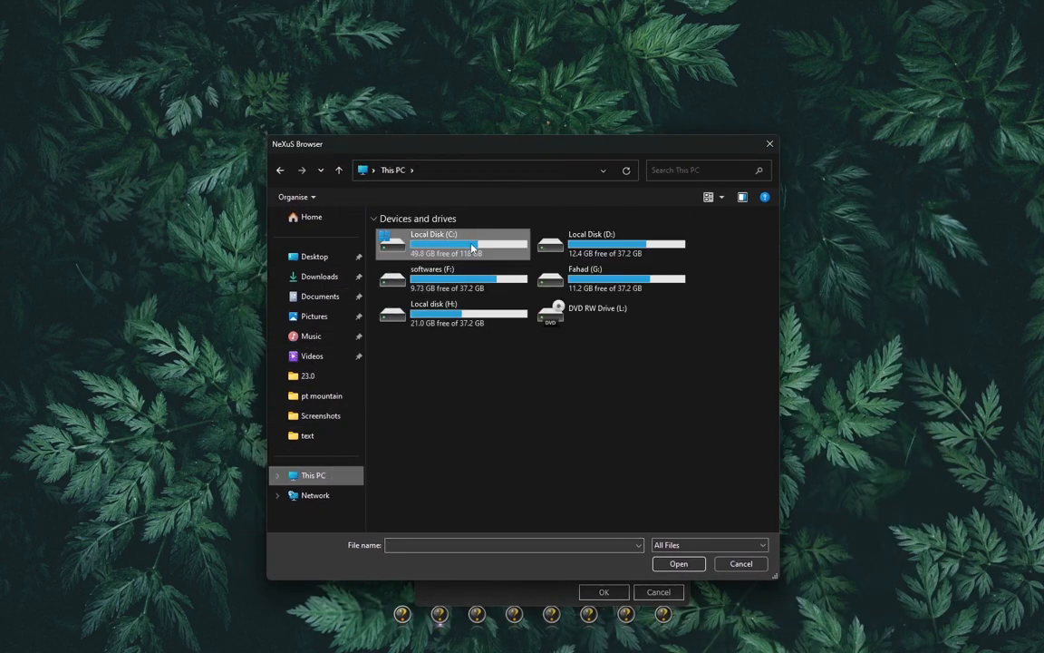
double_click(458, 244)
double_click(404, 272)
double_click(381, 218)
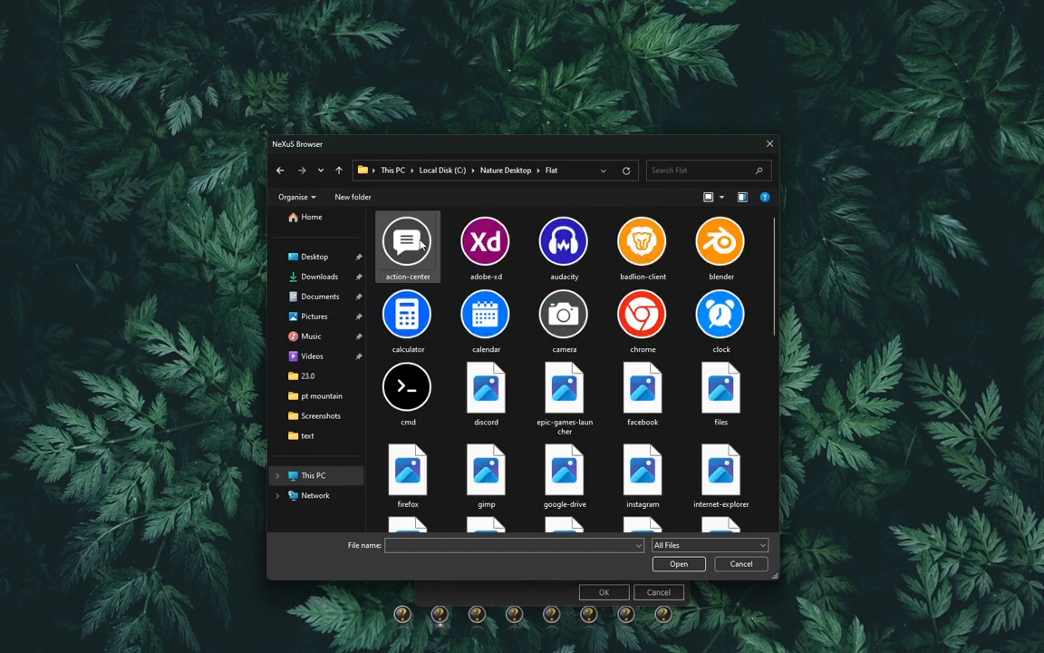
Step: Search the Flat folder for "files" and set files.png as the This PC dock item's icon
drag(409, 161, 426, 213)
click(686, 208)
text(files)
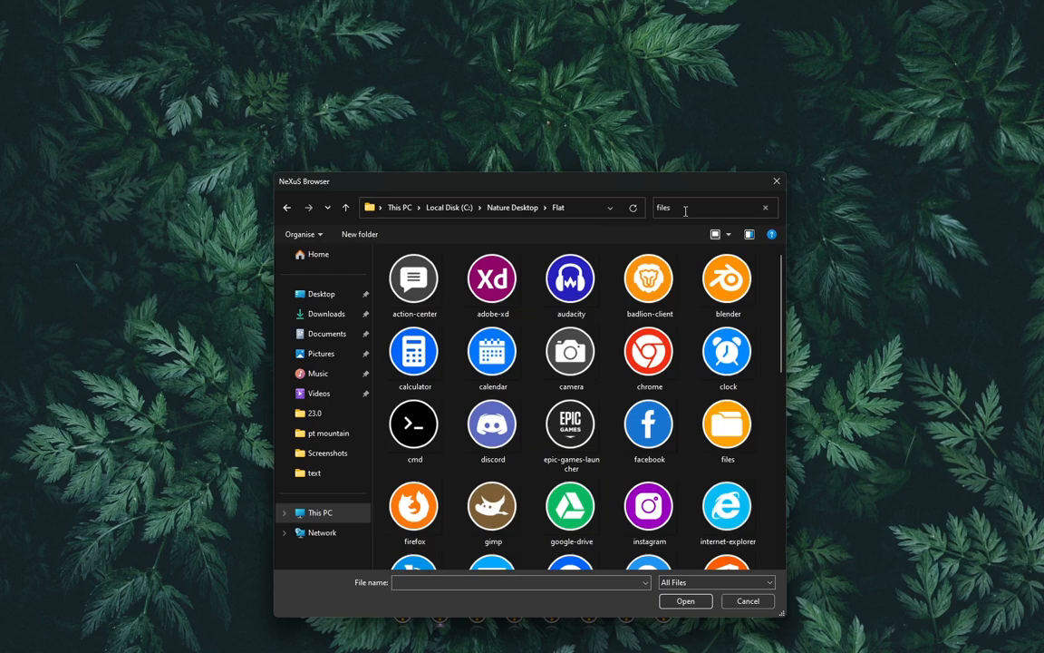
double_click(413, 277)
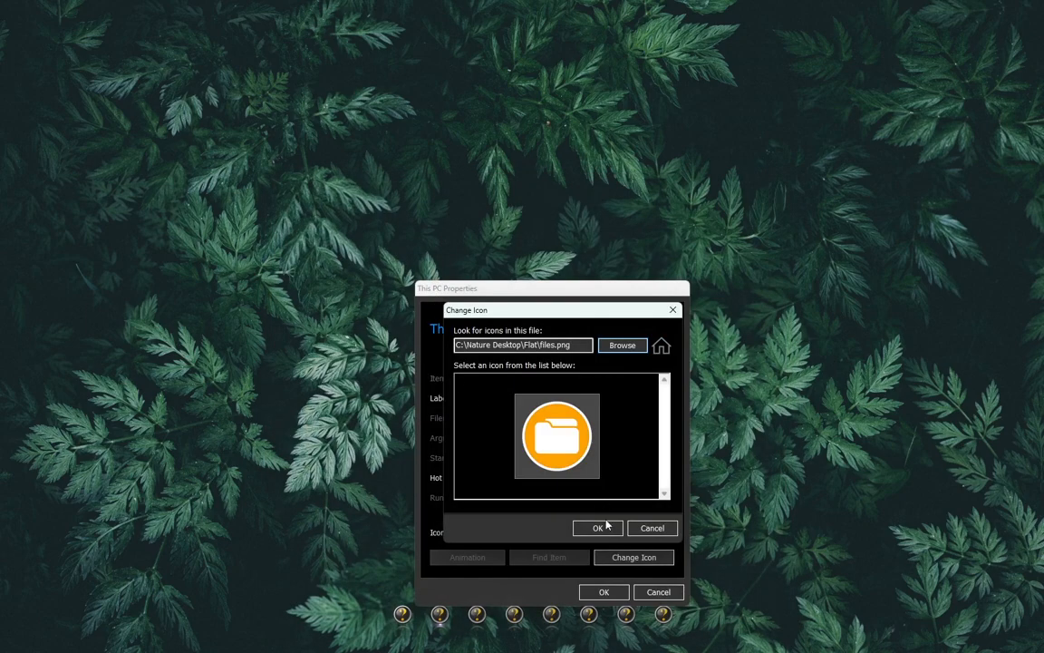
click(598, 527)
click(604, 591)
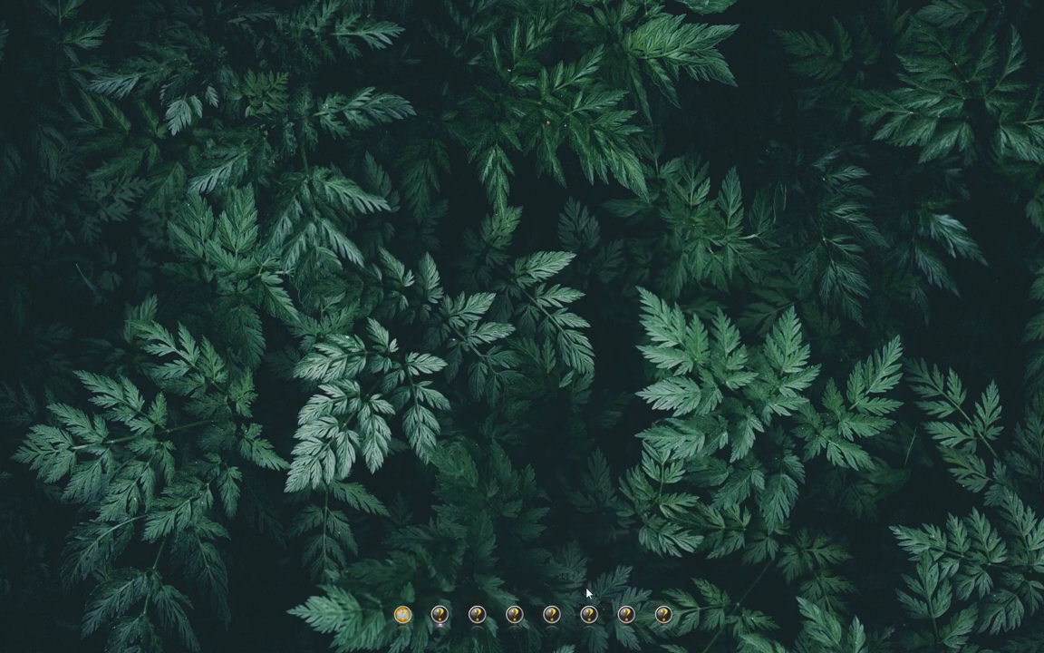
Step: Set the Google Chrome dock item's icon to the chrome image found by searching the Flat folder for "chrome"
right_click(440, 614)
click(478, 491)
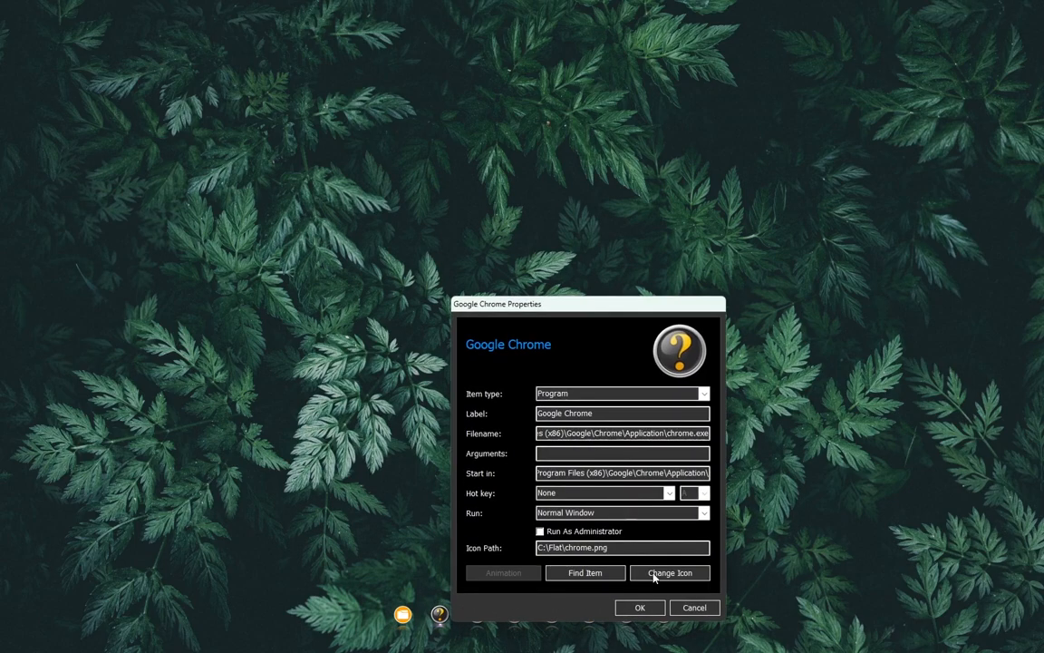
click(671, 571)
click(844, 422)
click(679, 204)
text(chrome)
double_click(409, 279)
click(631, 606)
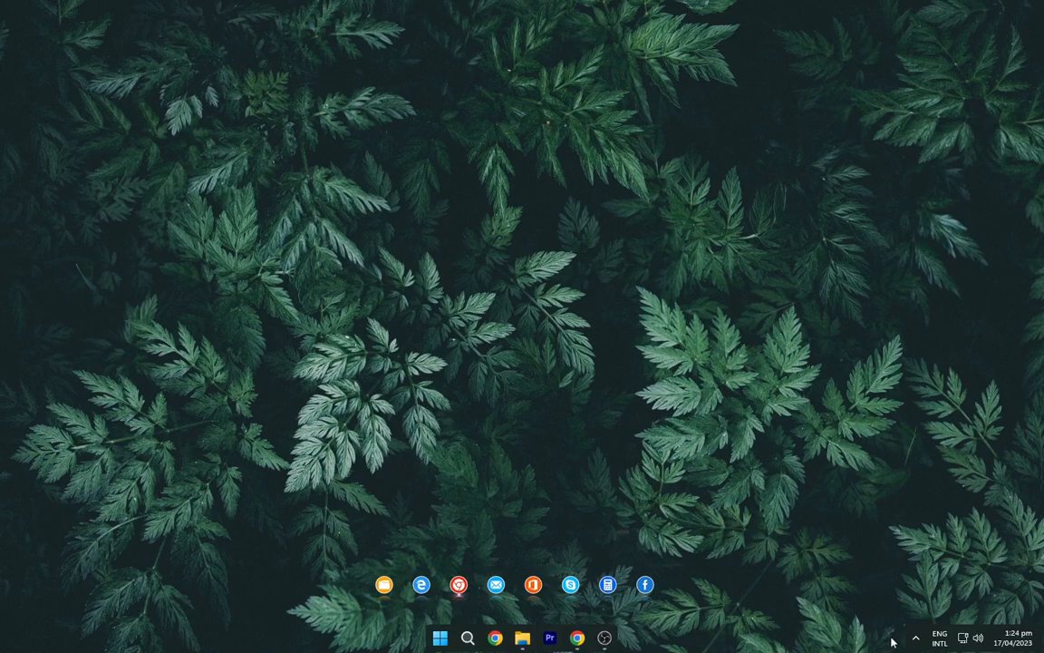
Step: Open the Rainmeter manager, load Date.ini from the Dukso skins, and place it in the desktop's upper-left area
click(914, 638)
click(889, 582)
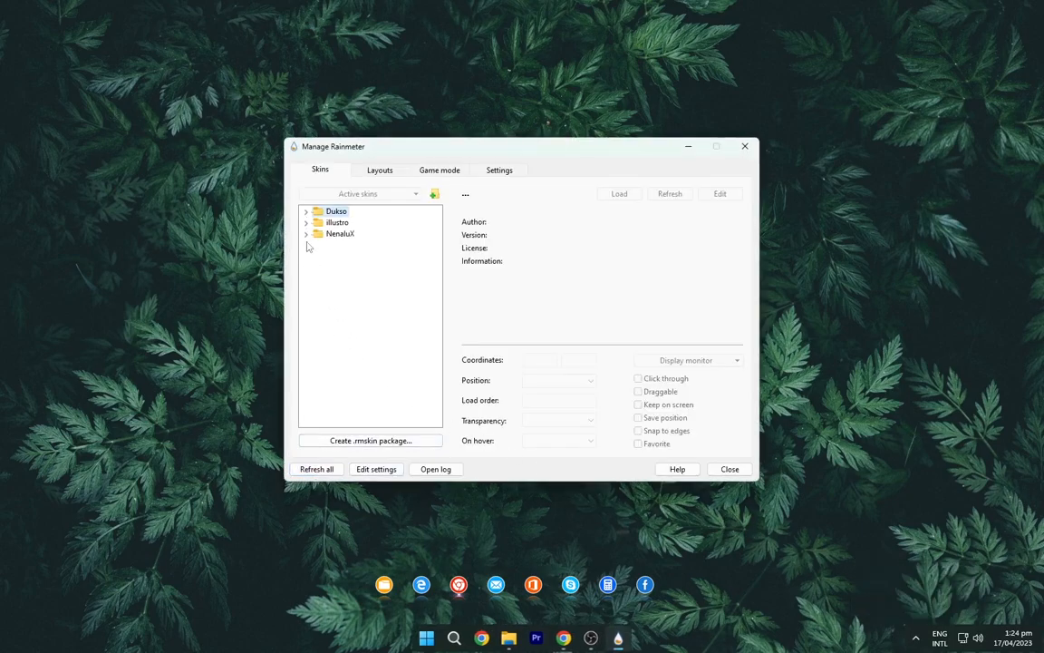
click(305, 212)
click(317, 222)
right_click(362, 233)
click(380, 241)
drag(143, 58, 242, 89)
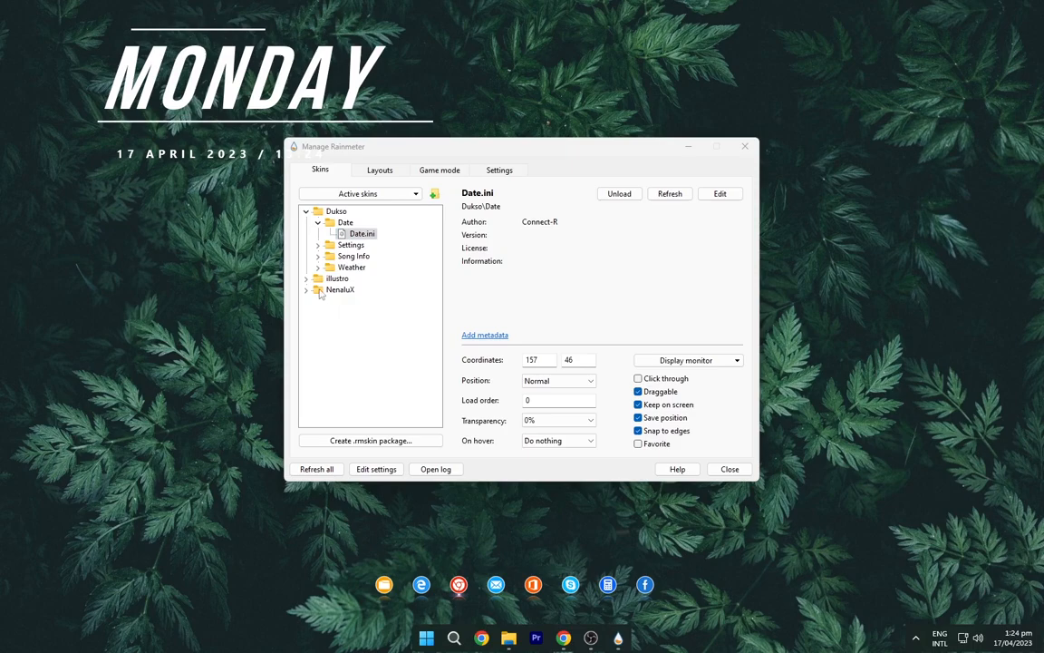
Step: Load Song Info.ini from the Dukso skins and place it near the desktop's lower-left corner
click(317, 256)
right_click(346, 269)
click(385, 279)
drag(27, 79, 92, 277)
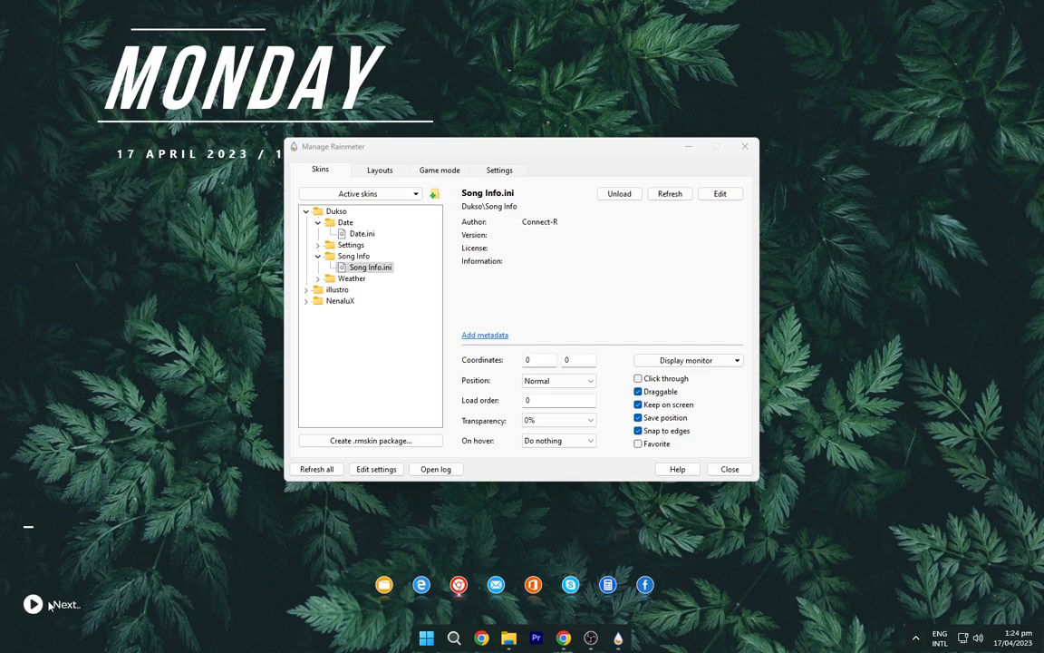
Step: Check the Dukso Weather skin's details, and load Player.ini from the NenaluX skins
click(318, 258)
click(318, 268)
click(363, 280)
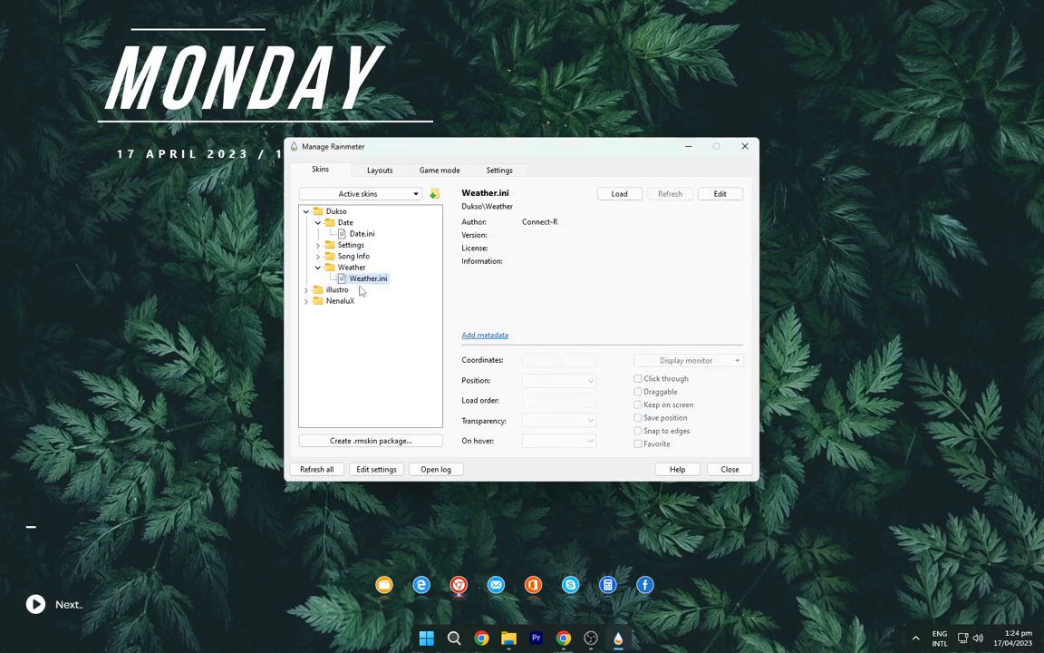
click(306, 212)
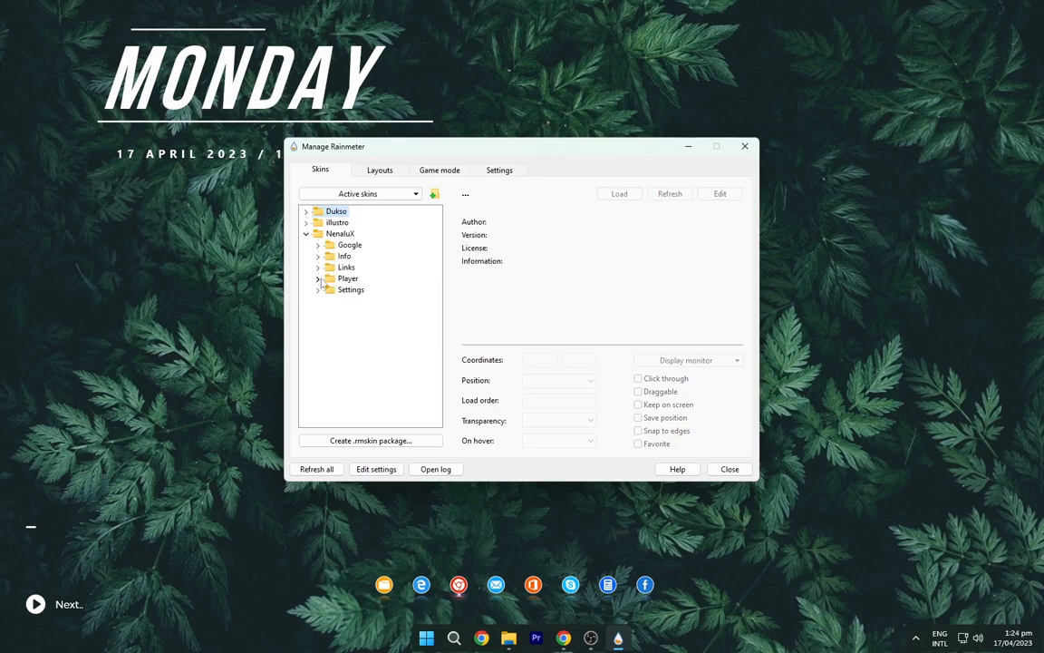
right_click(356, 290)
click(383, 298)
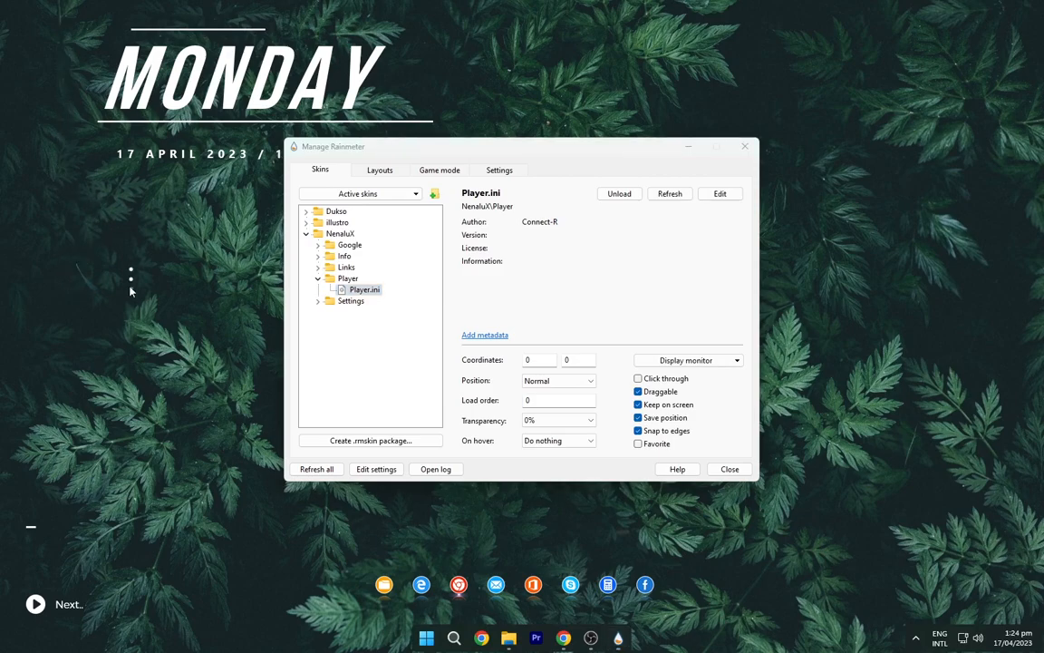
Step: Load Google Search.ini from the NenaluX skins, close the Rainmeter manager, and place the search bar near the desktop's lower-right corner
click(317, 279)
click(329, 257)
click(317, 267)
click(317, 267)
click(317, 246)
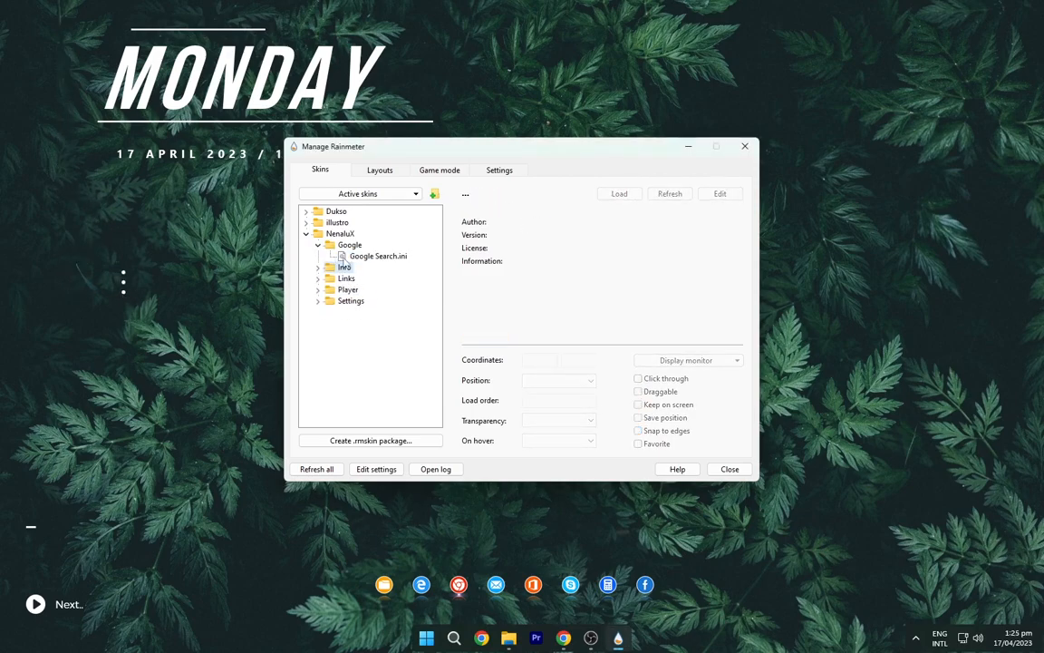
right_click(345, 258)
click(363, 265)
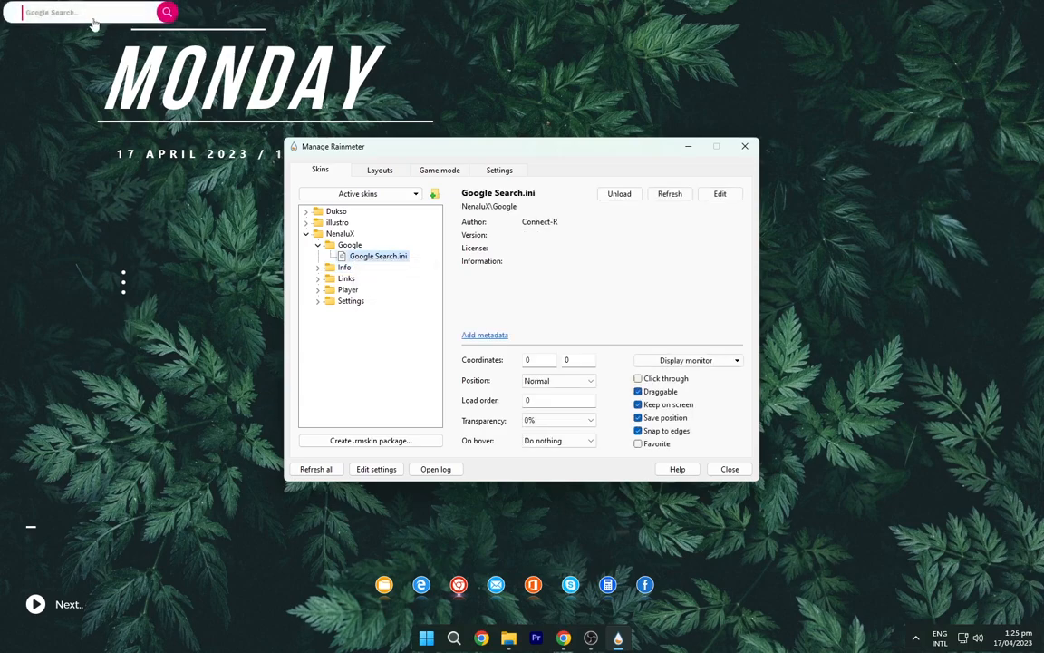
click(744, 146)
drag(86, 13, 942, 581)
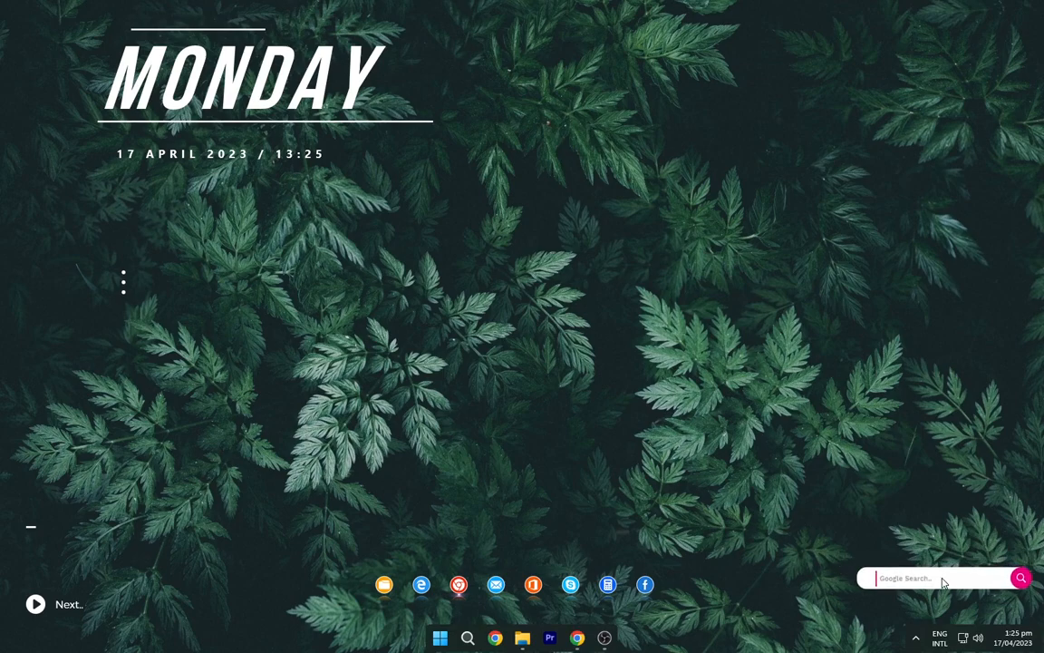
Step: Nudge the song info skin slightly up and left, and move the date skin to the upper-middle of the desktop beside the three-dot skin
drag(72, 613, 67, 598)
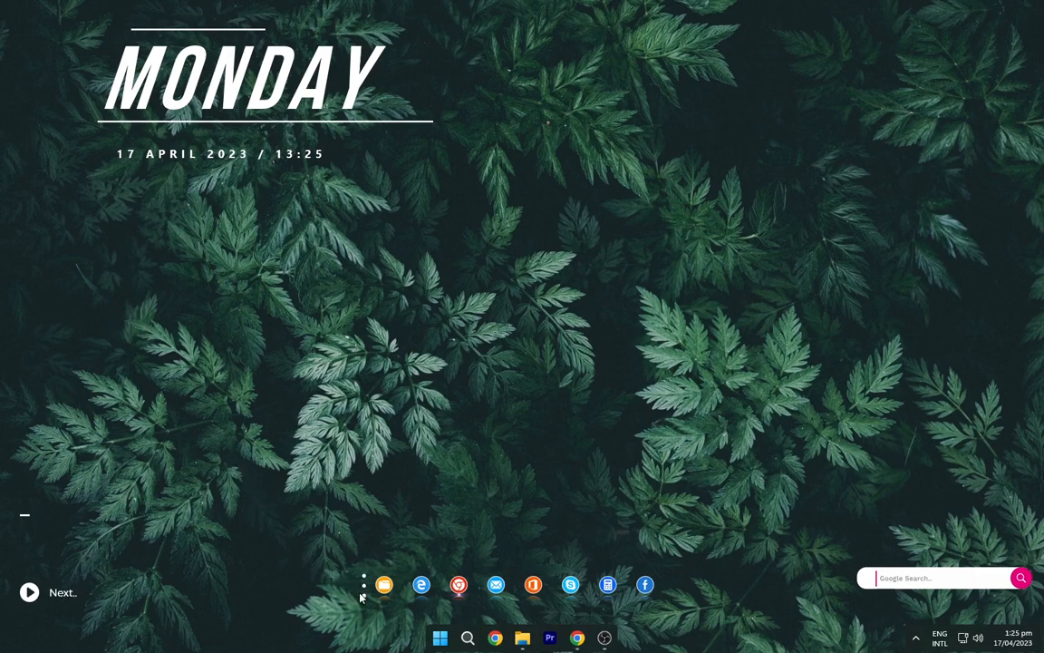
drag(250, 93, 441, 240)
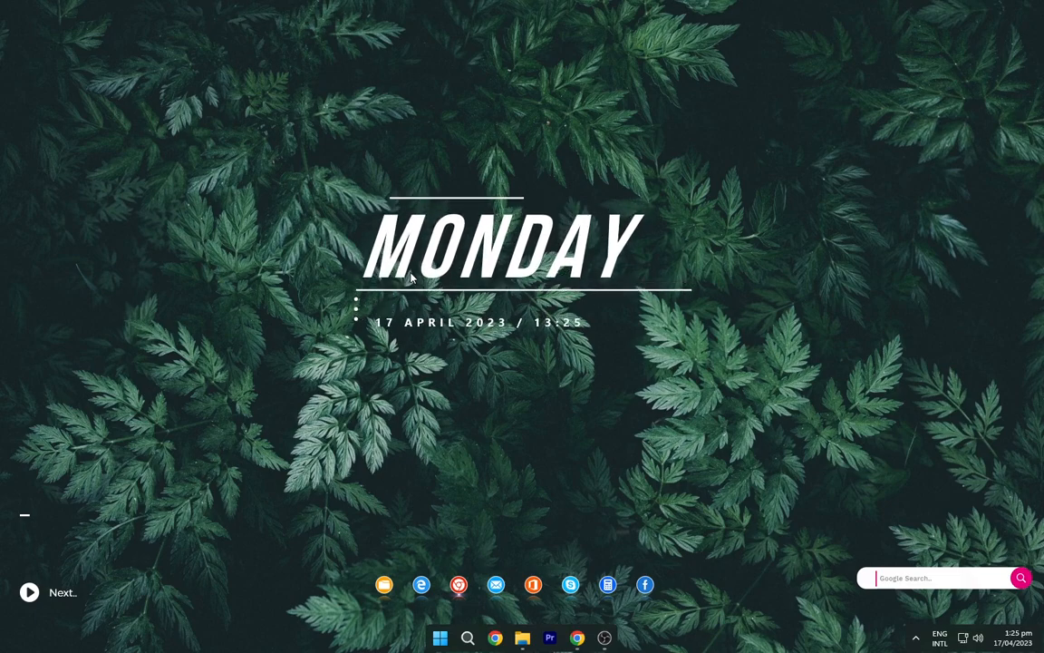
Step: Reopen the Rainmeter manager and try to load Settings.ini from the NenaluX skins
click(915, 637)
click(918, 581)
click(307, 234)
right_click(349, 303)
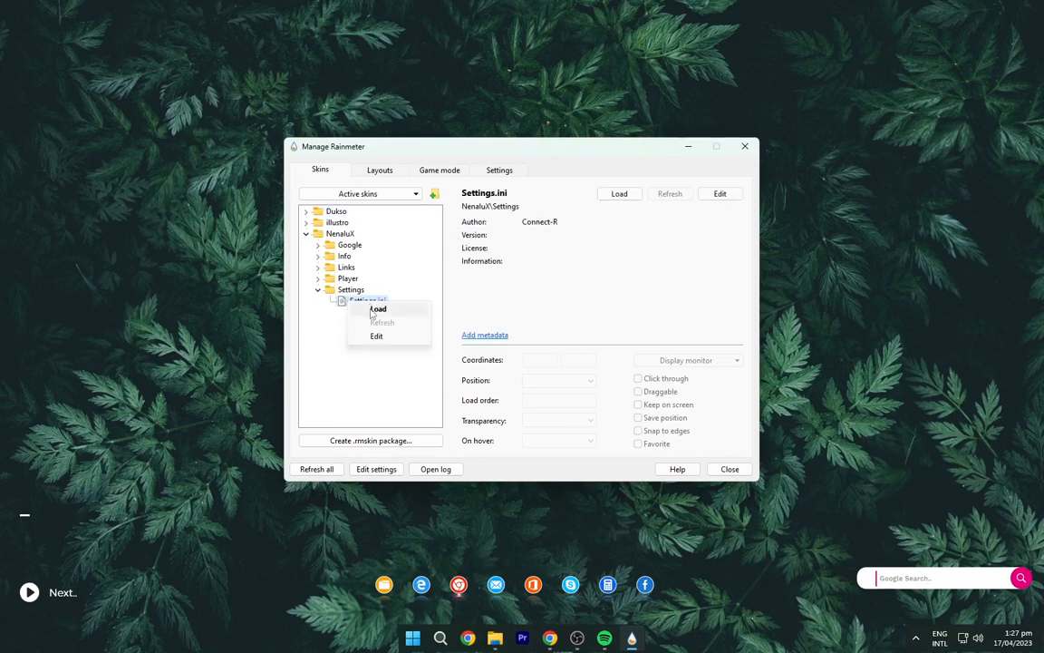
click(377, 309)
Step: Load Settings.ini from the Dukso skins
click(306, 211)
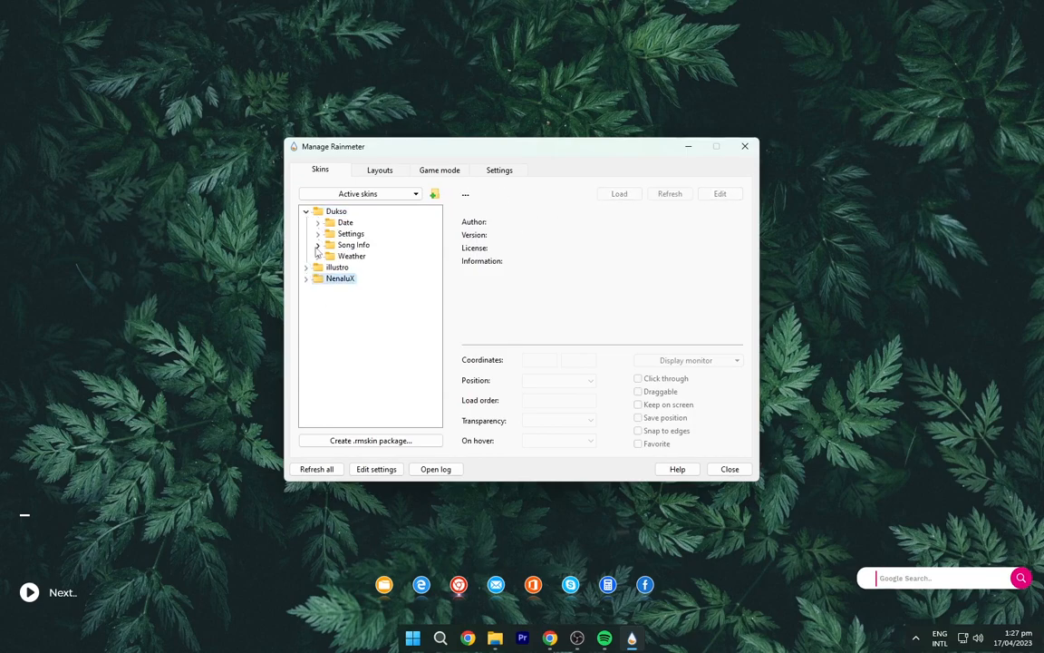
click(317, 232)
right_click(351, 246)
click(377, 253)
Step: Choose Spotify (Desktop ver.) as the Dukso media player, minimize the Rainmeter manager, and close the Dukso settings skin
click(216, 171)
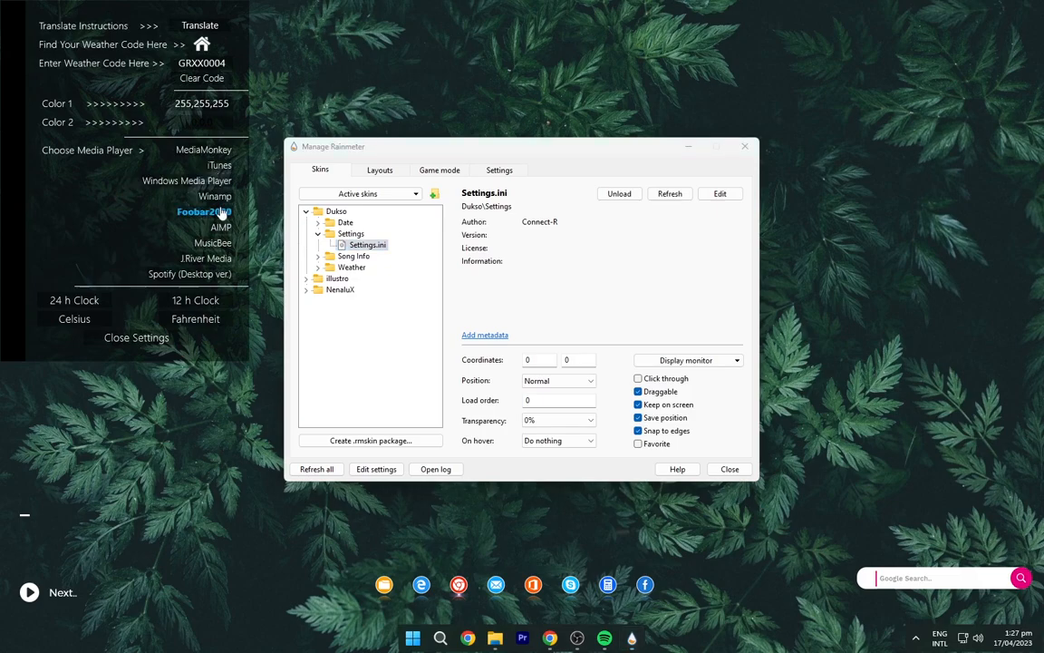
click(209, 276)
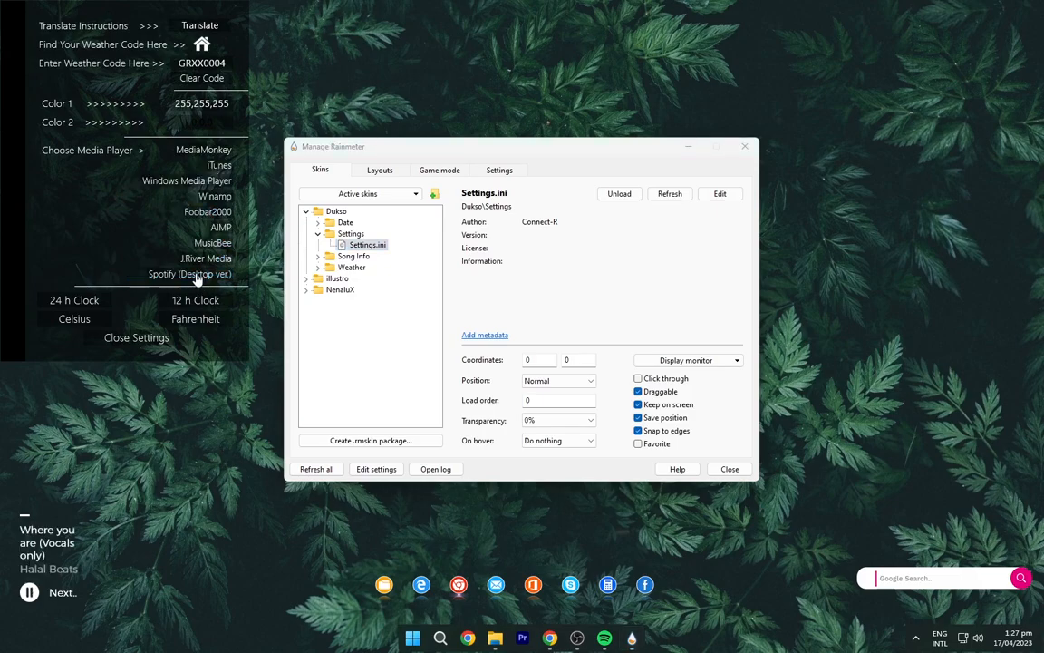
click(689, 147)
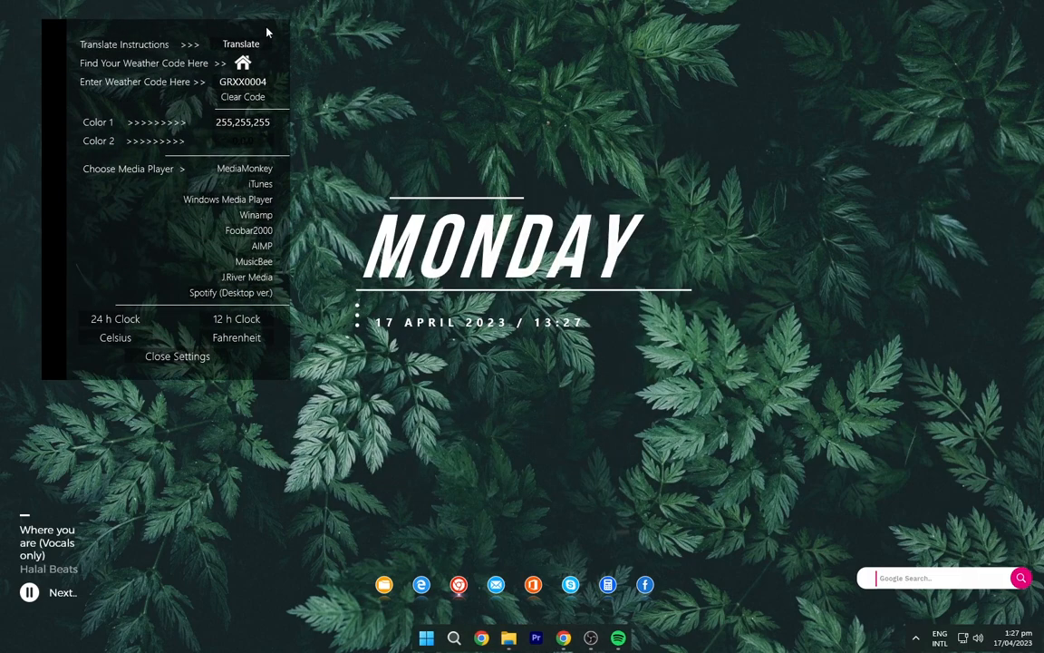
click(174, 356)
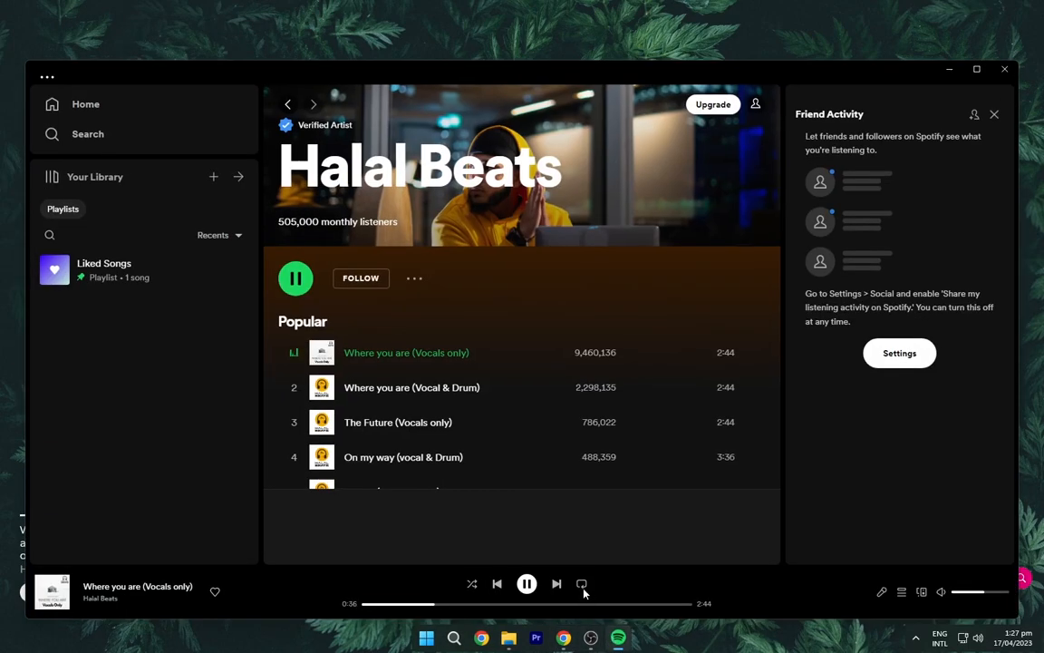
Step: Pause and resume the current song in Spotify, and minimize its window to return to the desktop
click(527, 584)
click(527, 585)
click(949, 70)
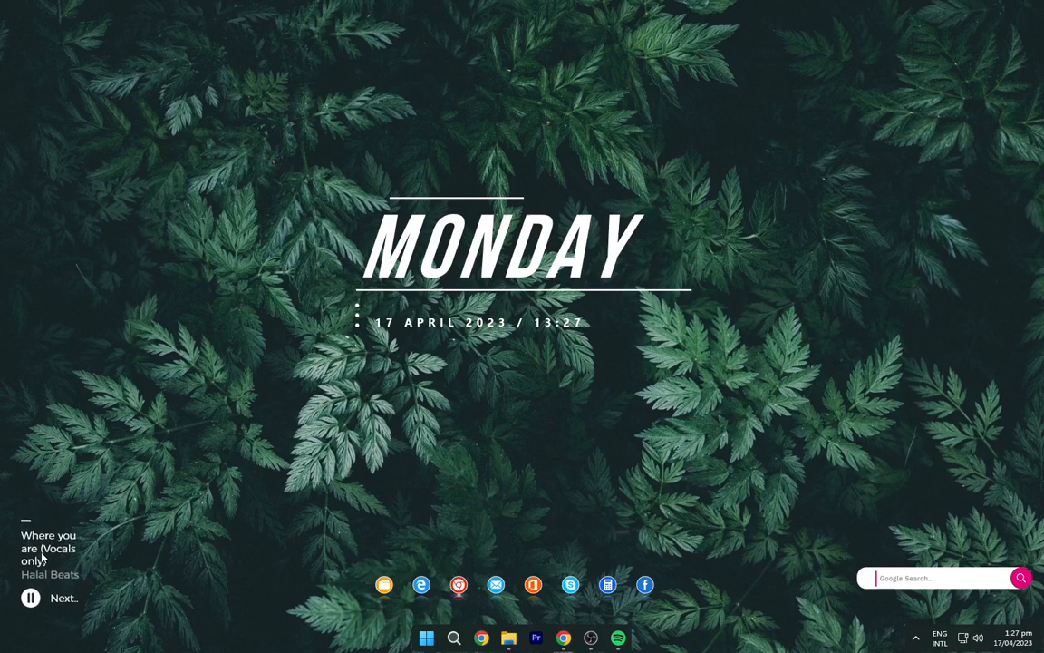